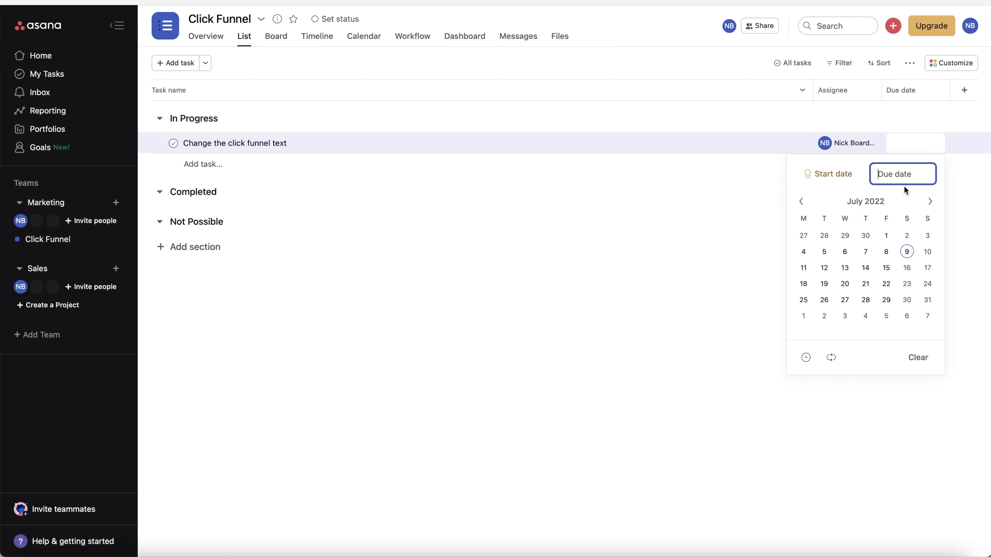
# - Set the due date of the "Change the click funnel text" task to 15 July 2022 and change it to 29 July 2022
pyautogui.click(886, 268)
pyautogui.click(677, 227)
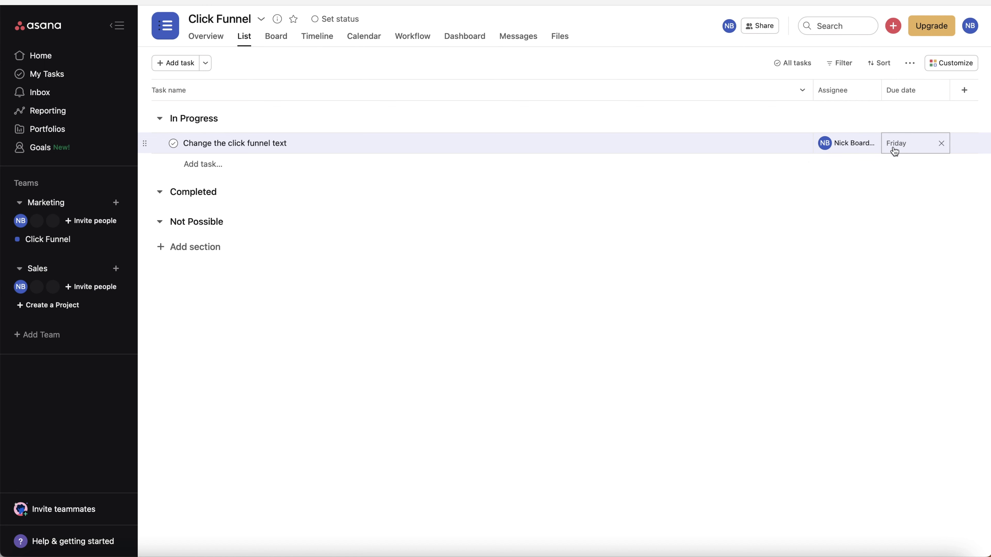
pyautogui.click(914, 151)
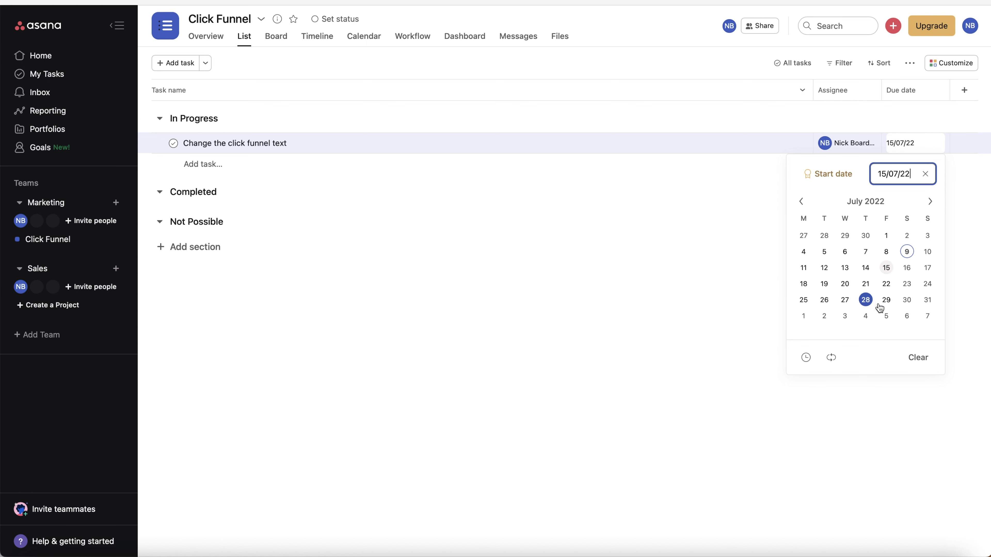
pyautogui.click(885, 299)
pyautogui.click(714, 263)
# - Set the due date of the "Change the click funnel text" task to 9 July 2022
pyautogui.click(941, 143)
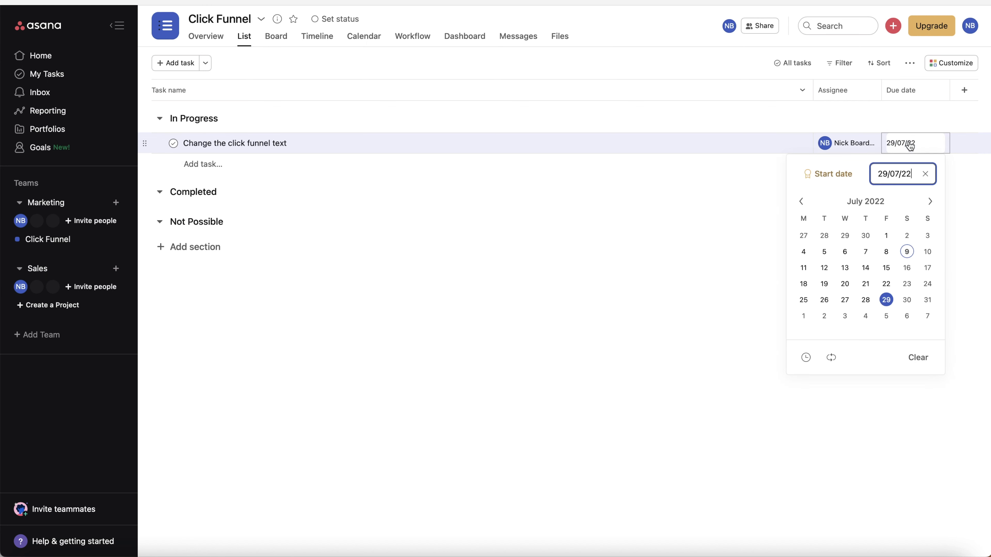
pyautogui.click(906, 252)
pyautogui.click(671, 264)
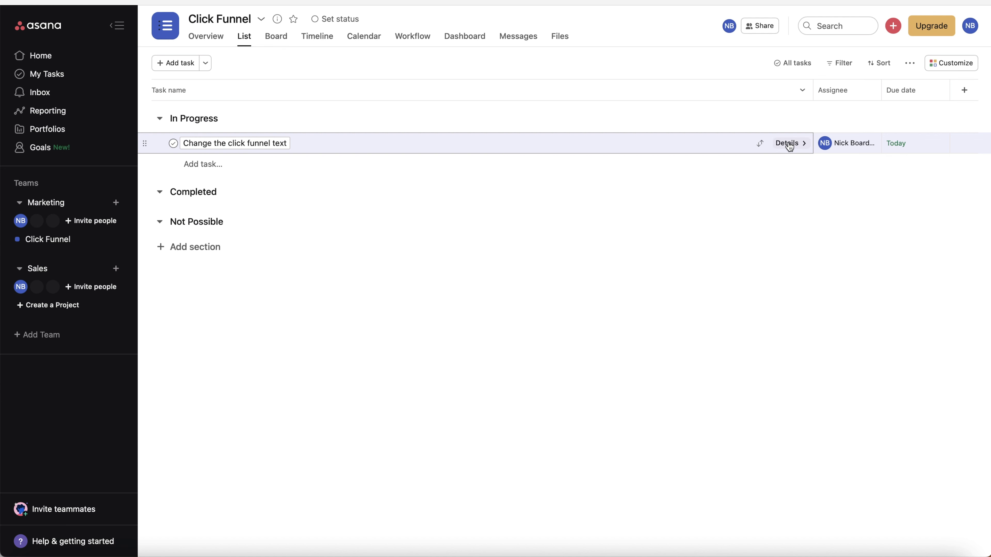
# - Open the details of the "Change the click funnel text" task and add a subtask named "This"
pyautogui.click(789, 145)
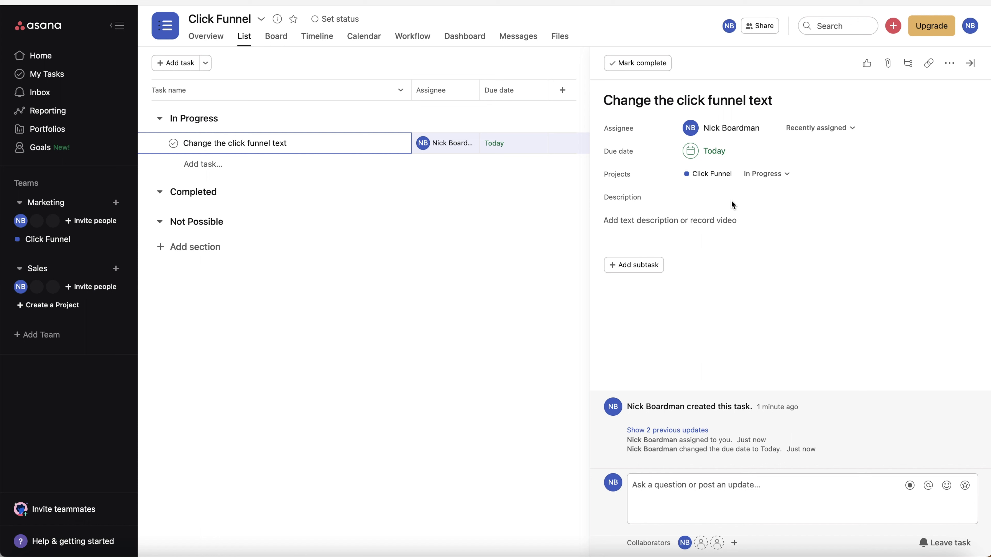
pyautogui.click(641, 226)
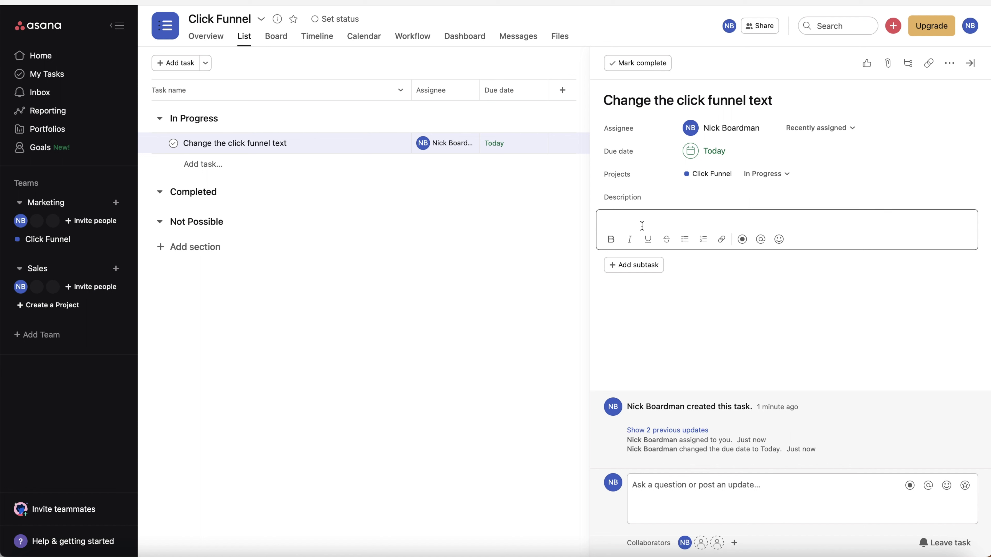
pyautogui.click(618, 268)
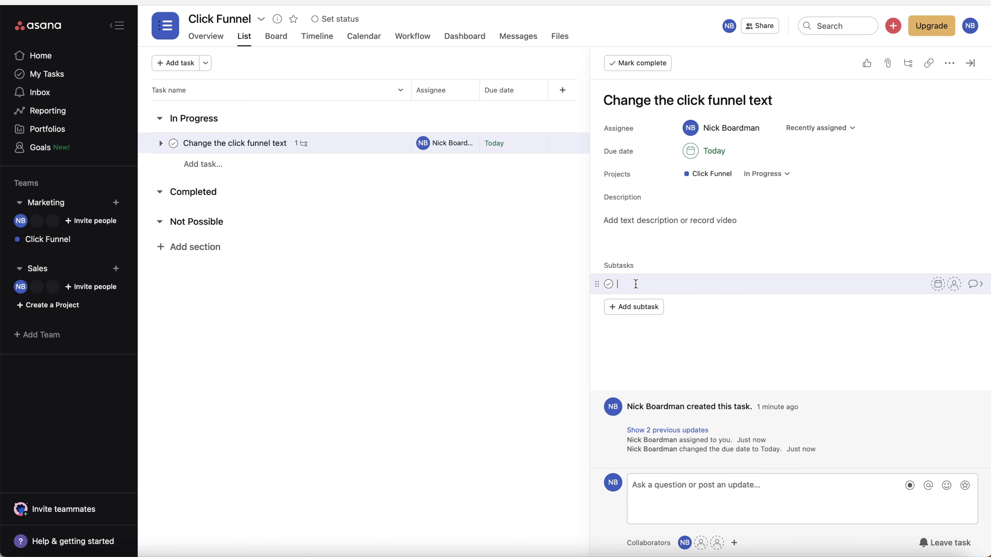
pyautogui.write('This')
# - Add two more subtasks to the task, both named "And This"
pyautogui.click(625, 308)
pyautogui.write('An')
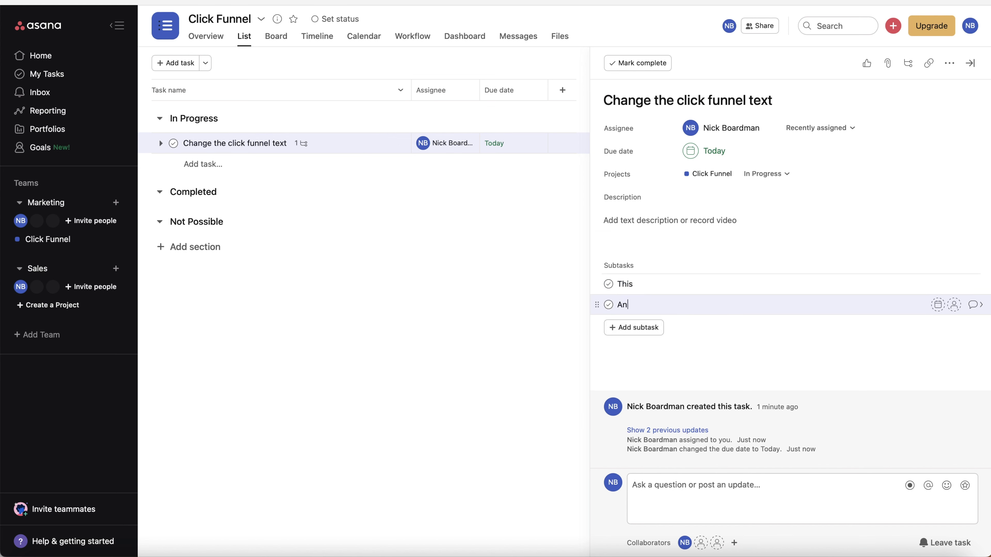
pyautogui.write('d This')
pyautogui.press('Return')
pyautogui.write('And t')
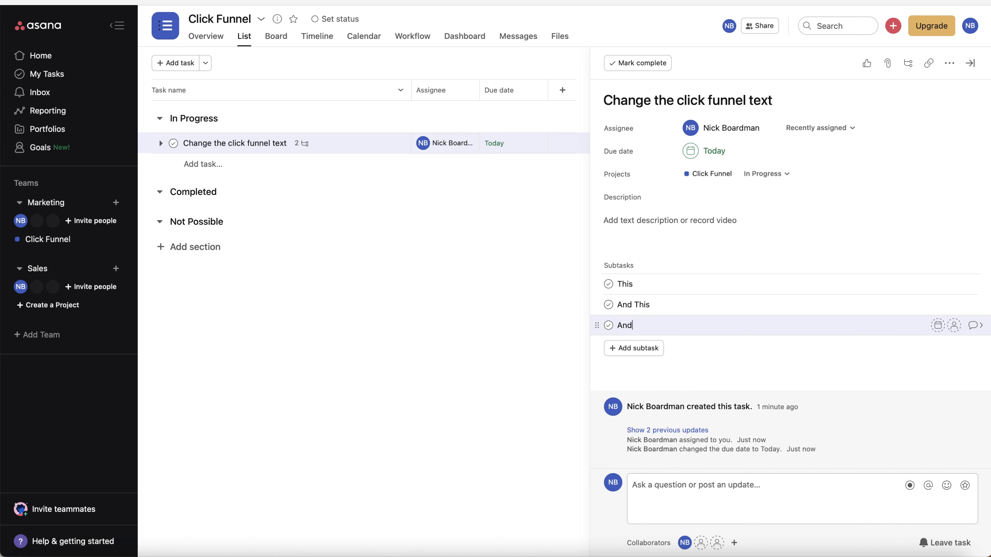
pyautogui.write('h')
pyautogui.press('BackSpace')
pyautogui.press('BackSpace')
pyautogui.write('This')
pyautogui.click(666, 236)
pyautogui.click(823, 194)
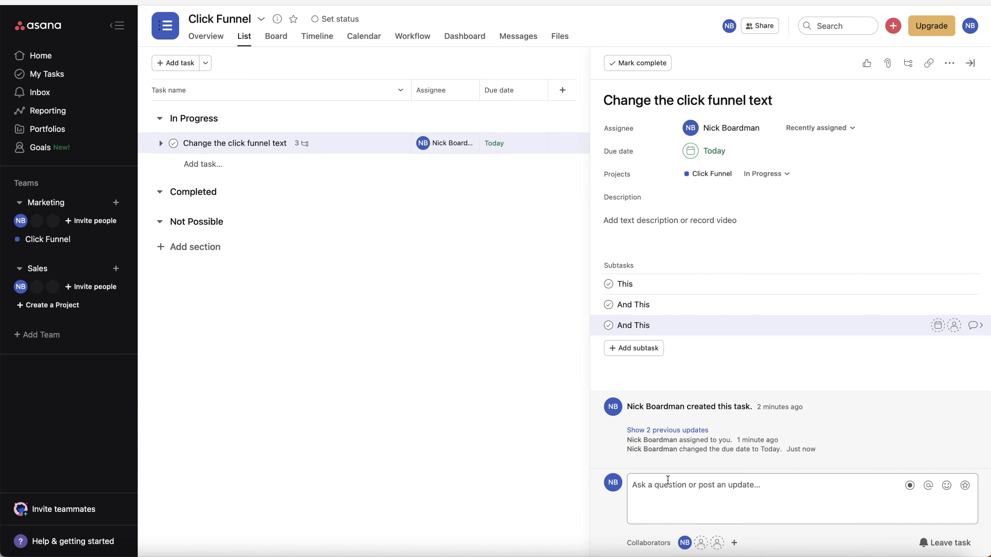
# - Write the comment "I have started changing the text" on the task without posting it
pyautogui.click(665, 491)
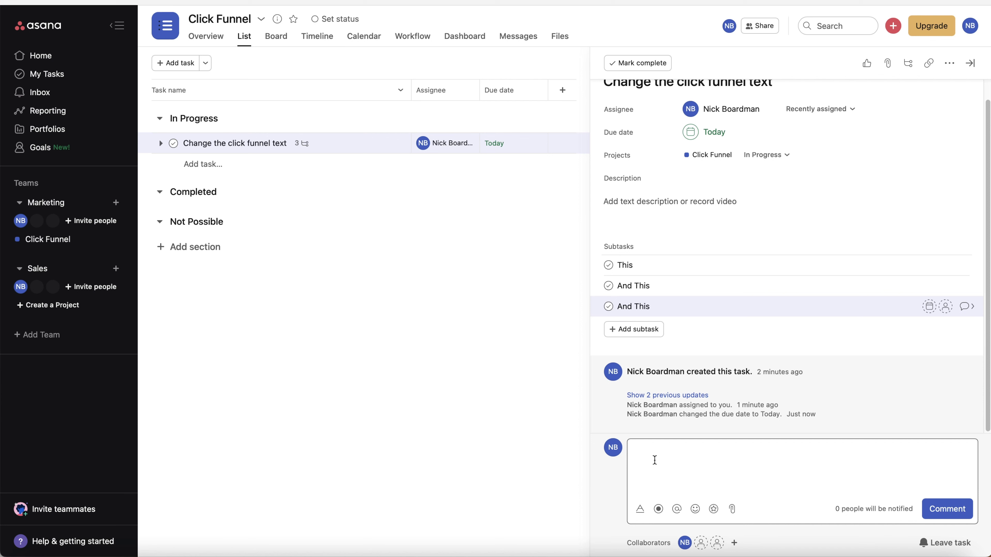
pyautogui.write('I have beg')
pyautogui.press('BackSpace')
pyautogui.press('BackSpace')
pyautogui.press('BackSpace')
pyautogui.write('started changing the text ')
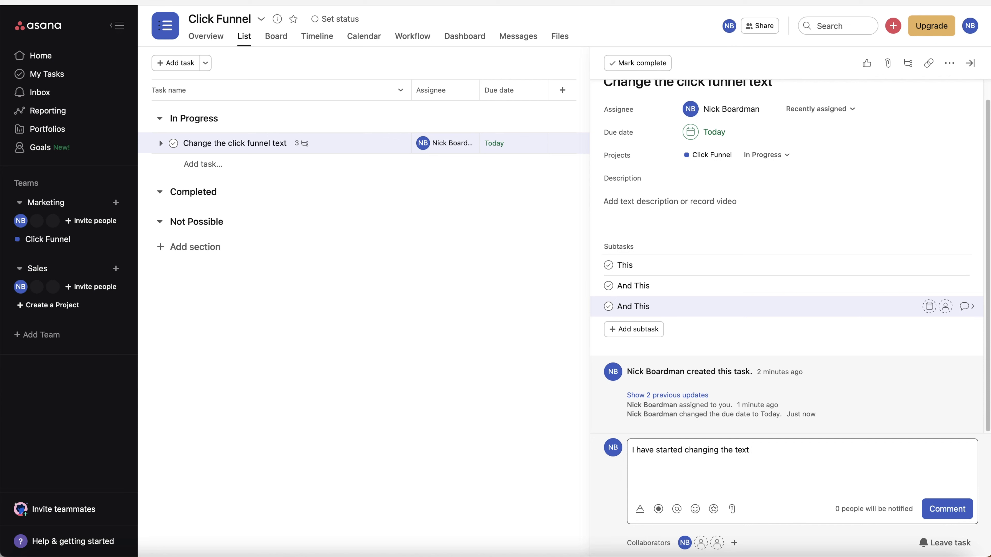
pyautogui.write('@')
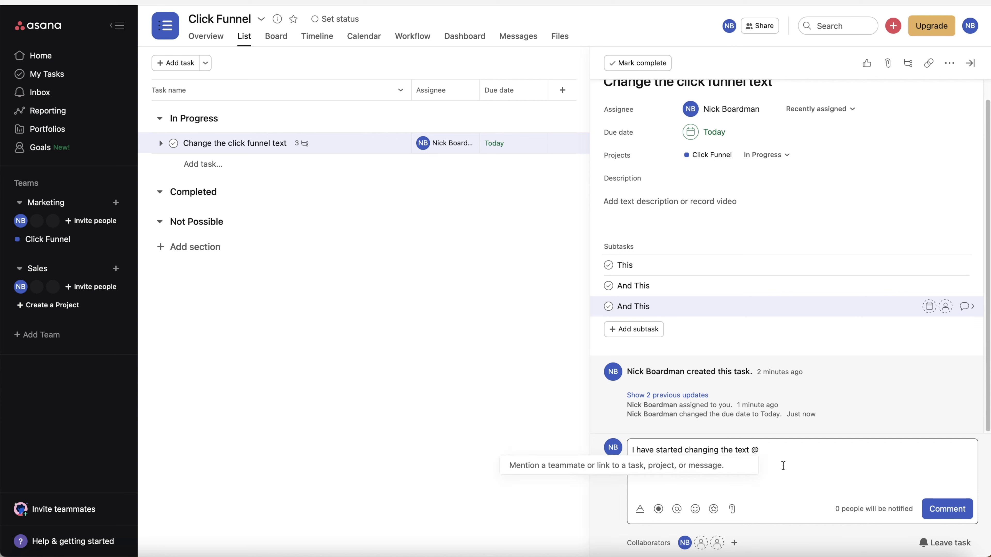
pyautogui.press('BackSpace')
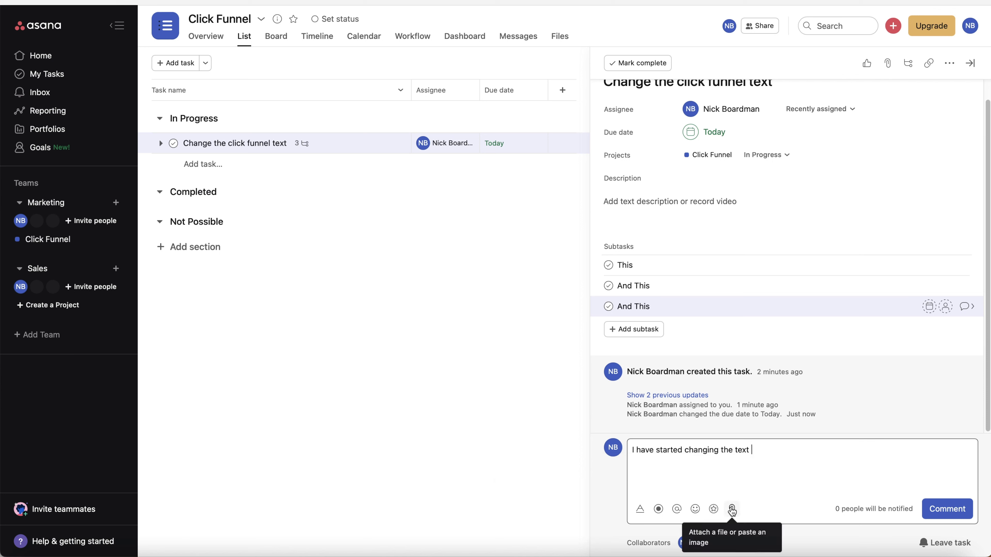
pyautogui.click(713, 509)
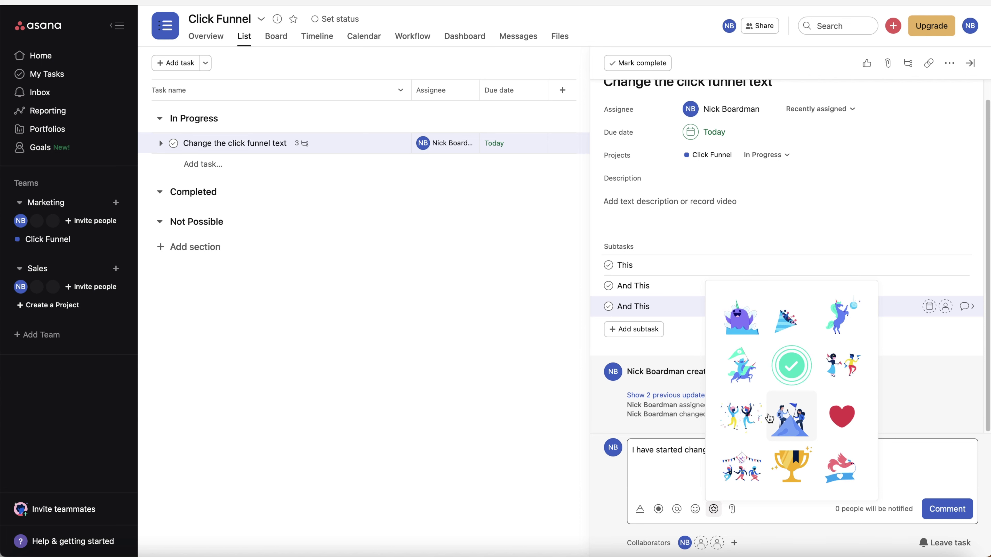
pyautogui.click(687, 470)
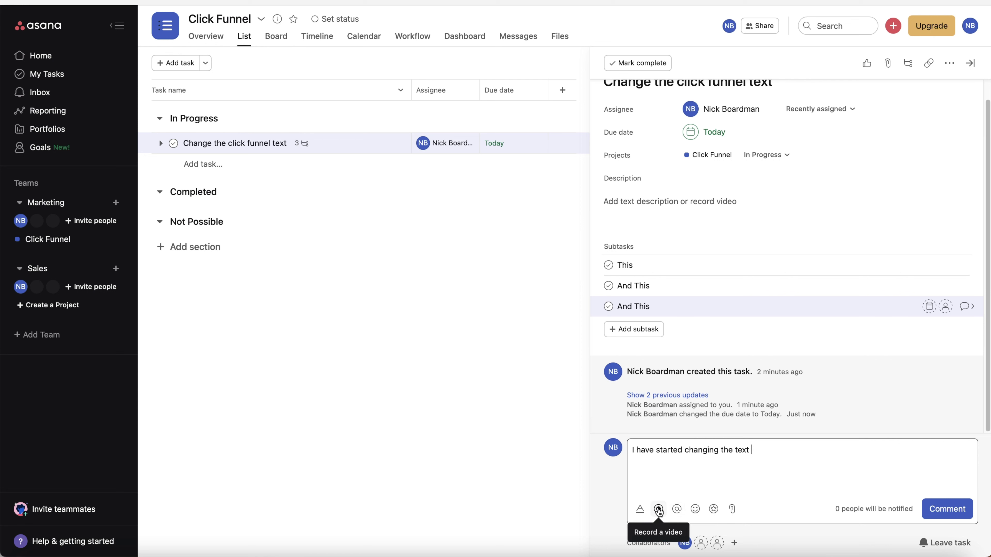
pyautogui.click(640, 509)
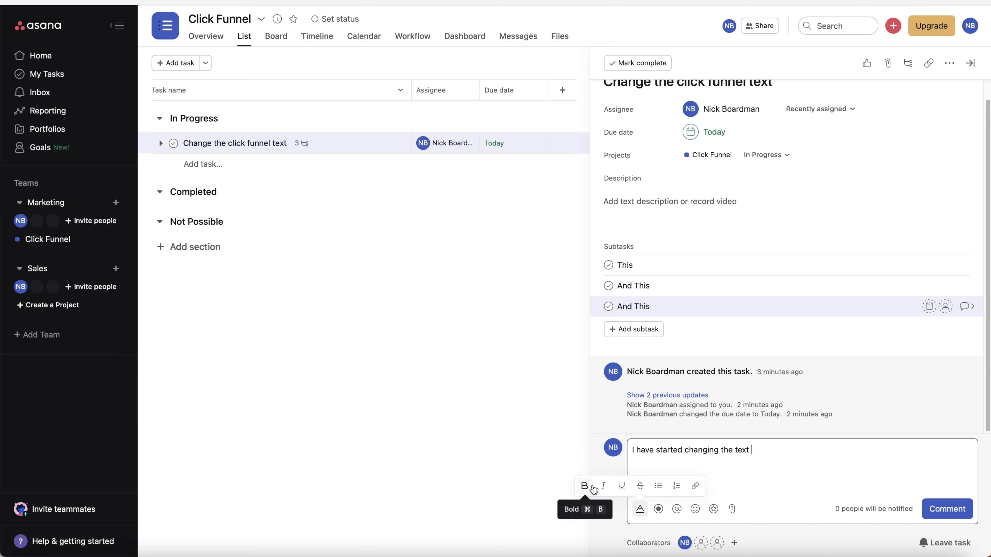
pyautogui.click(767, 469)
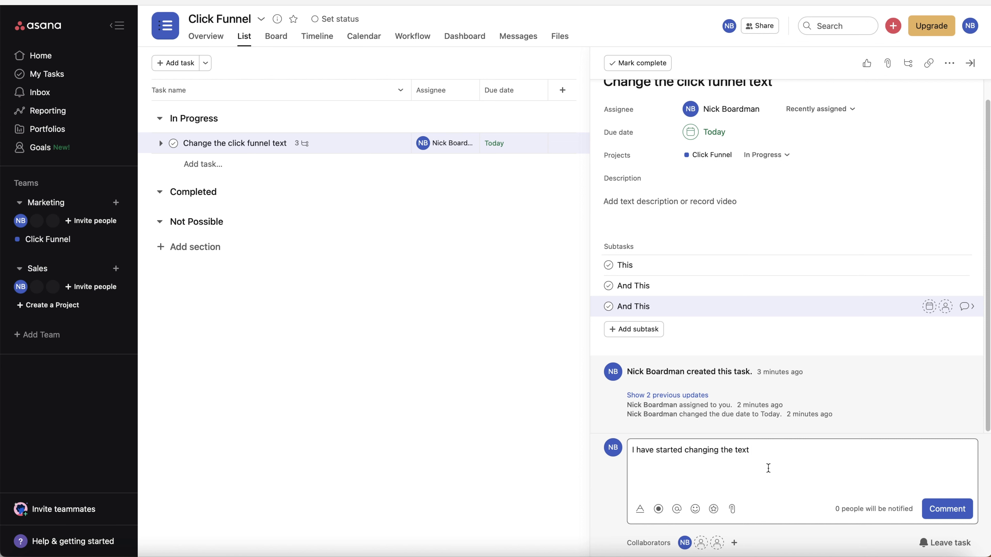
# - Post the written comment on the task and expand the task's subtasks in the project list
pyautogui.click(945, 510)
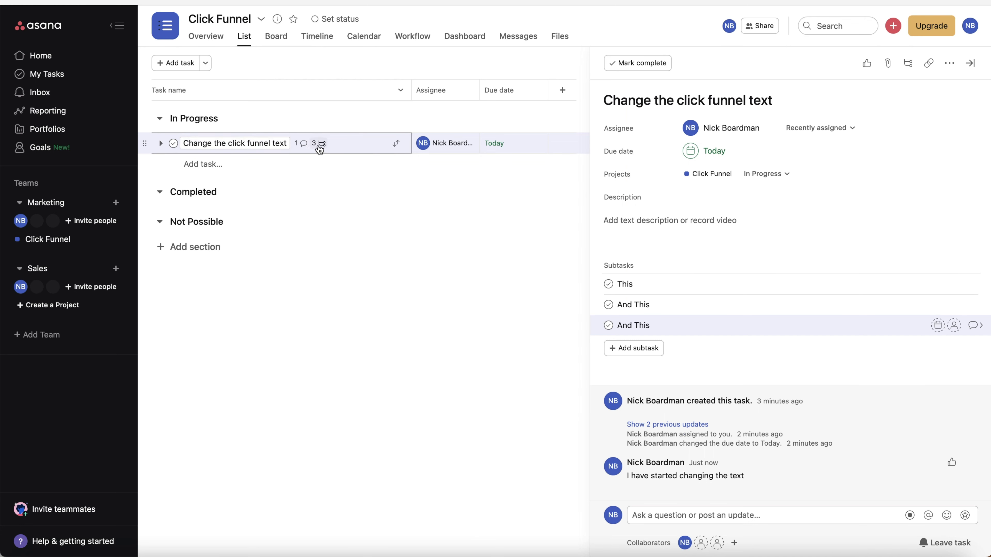
pyautogui.click(160, 143)
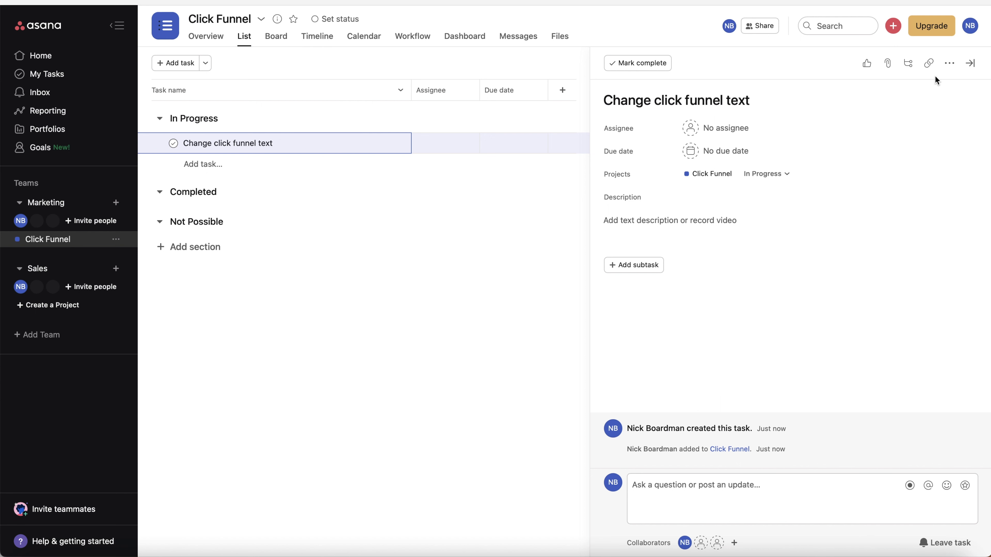
# - Add the existing tag "Tag 1" and a newly created tag "Tag2" to the "Change click funnel text" task
pyautogui.click(949, 63)
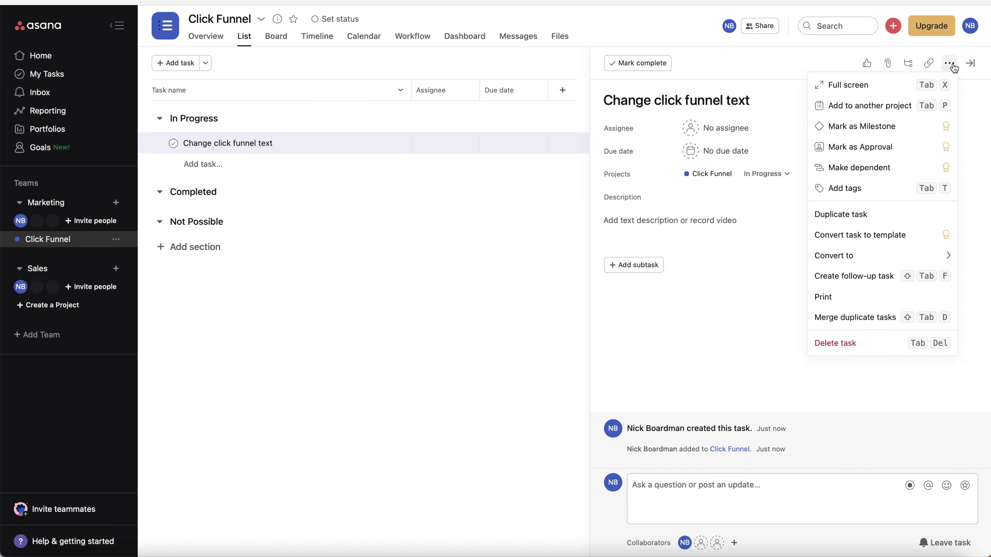
pyautogui.click(847, 190)
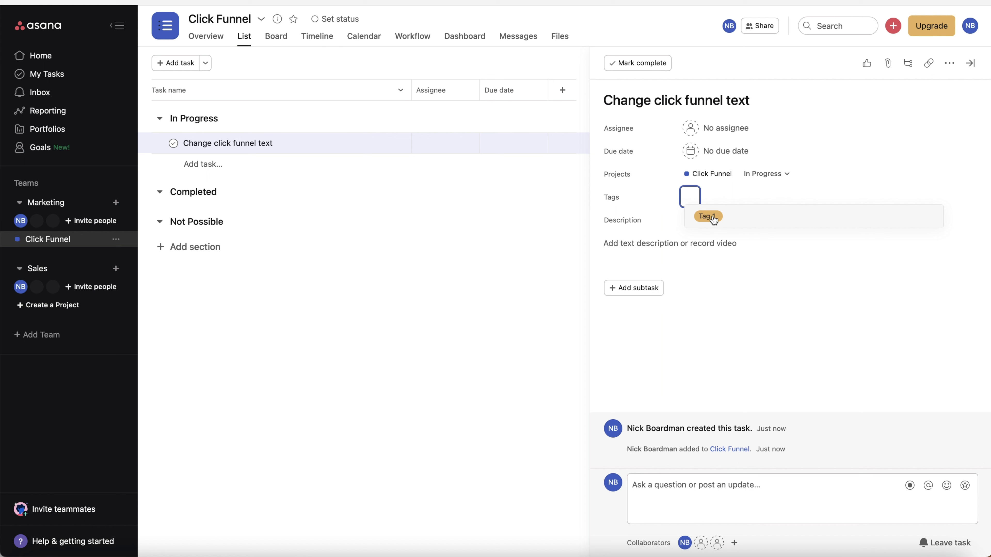
pyautogui.click(709, 216)
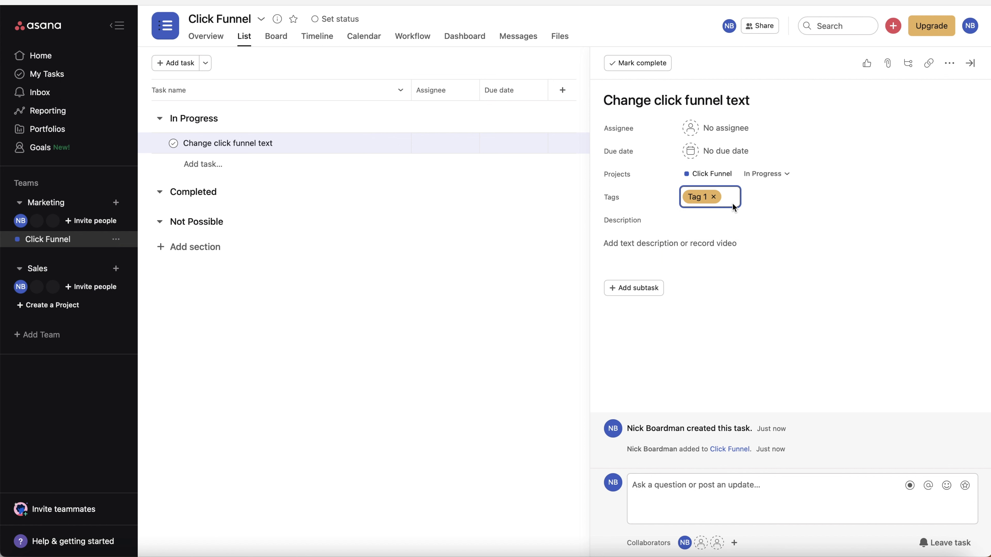
pyautogui.write('Tag2')
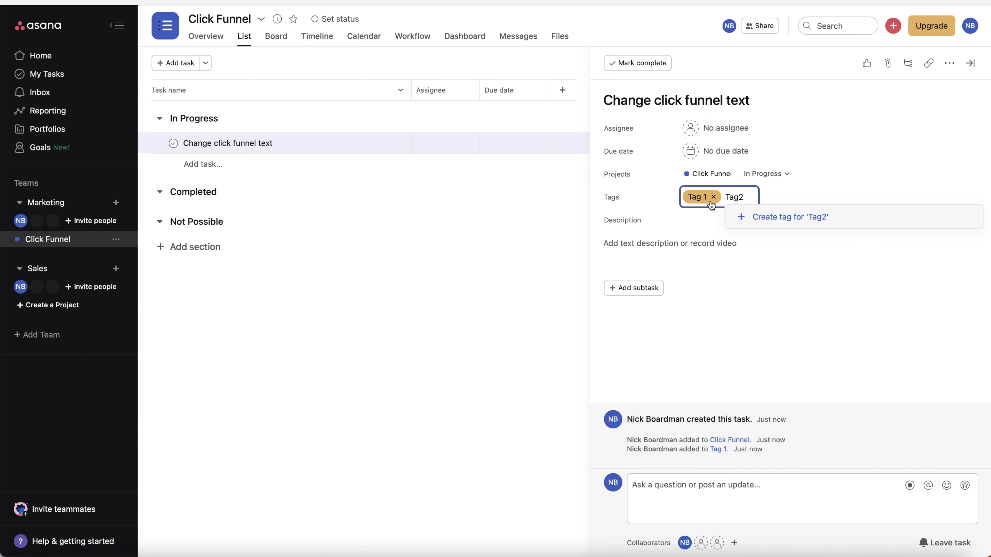
pyautogui.click(772, 224)
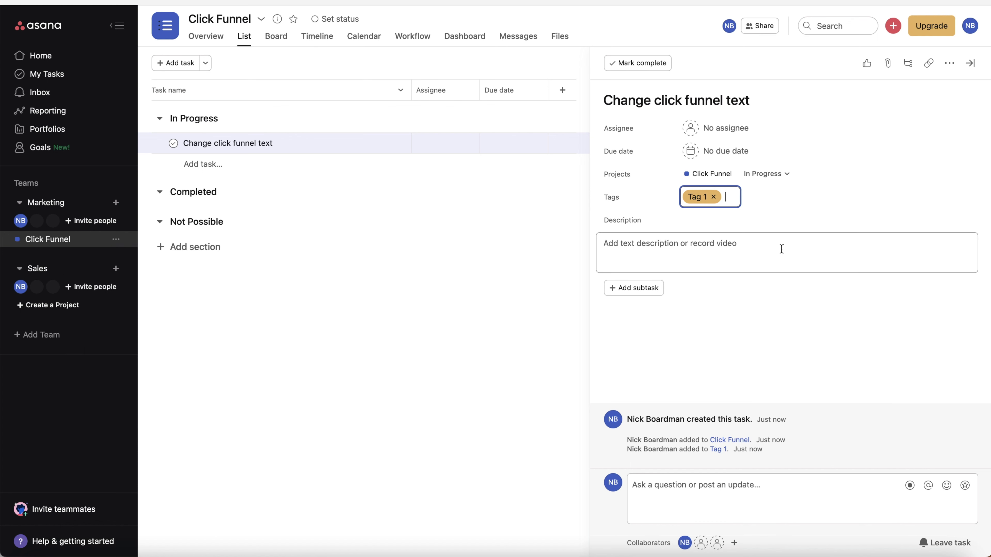
pyautogui.click(736, 204)
pyautogui.click(762, 248)
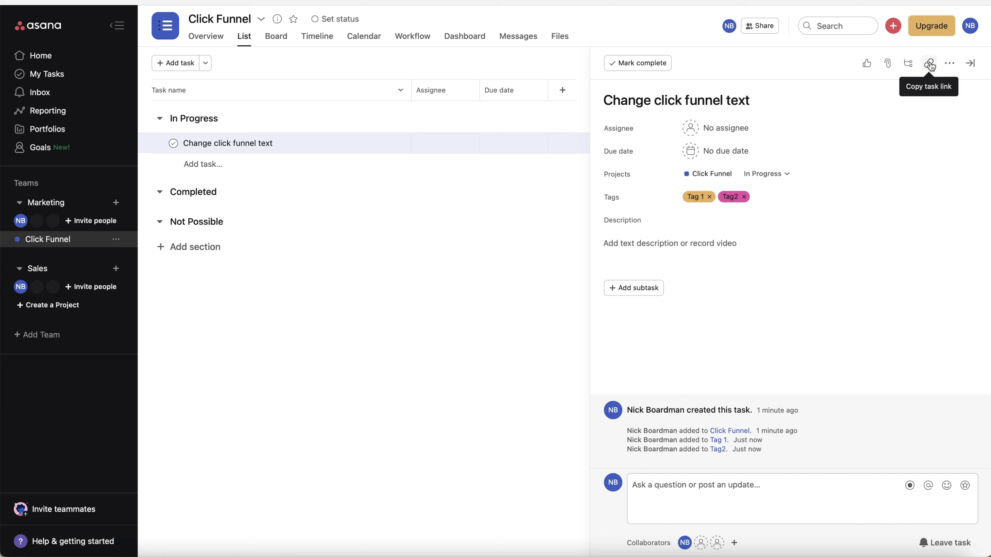
pyautogui.click(952, 65)
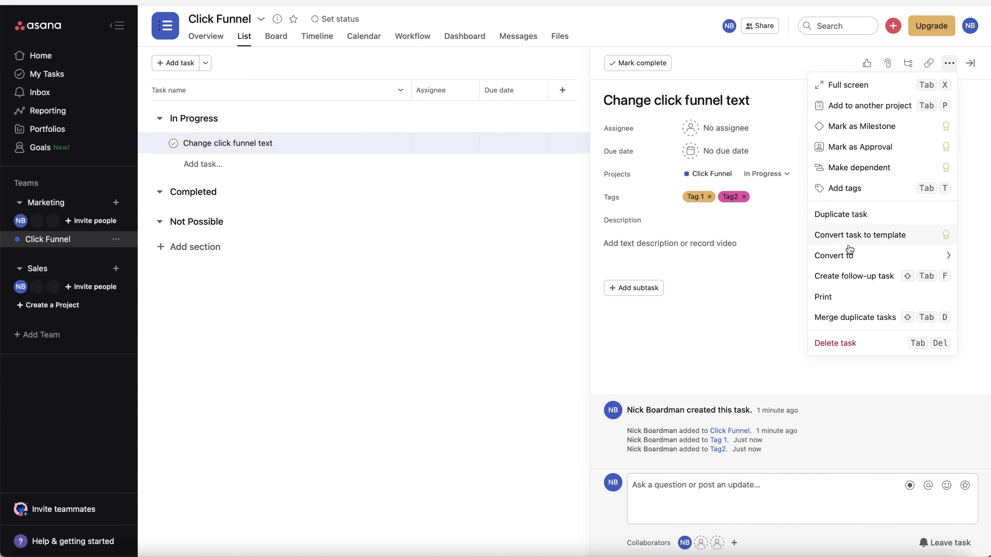
pyautogui.moveTo(844, 265)
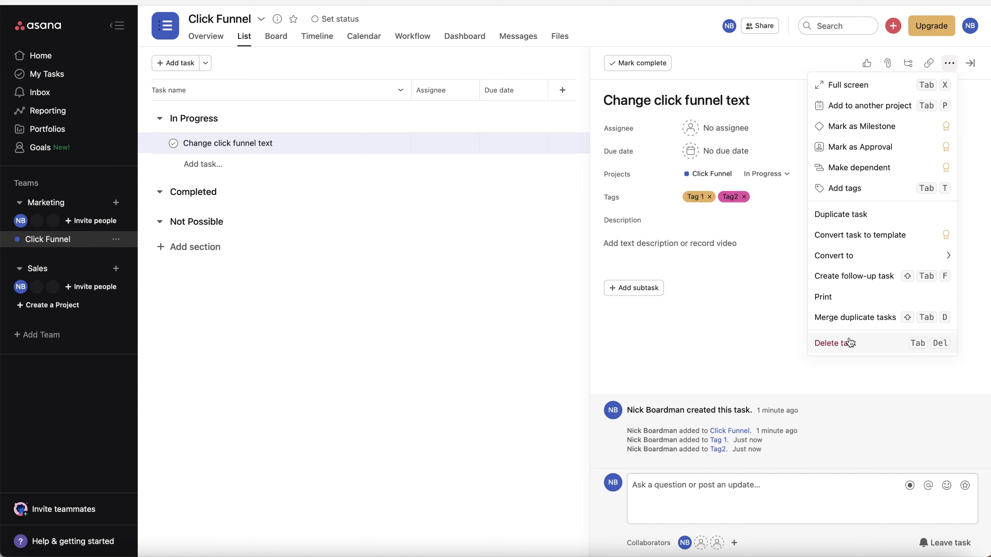
pyautogui.click(709, 339)
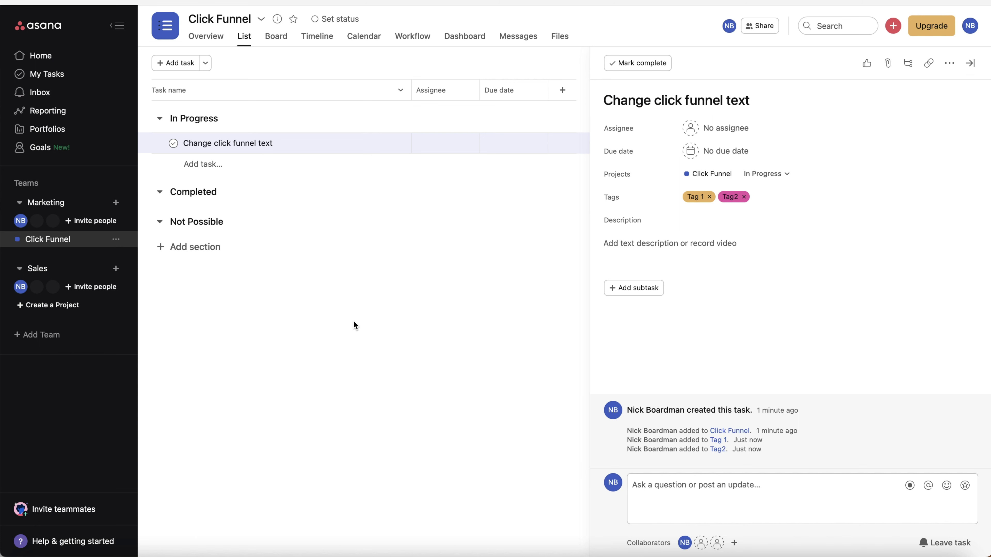
# - Close the task details, mark the "Change click funnel text" task as complete, and revert it to incomplete
pyautogui.press('Escape')
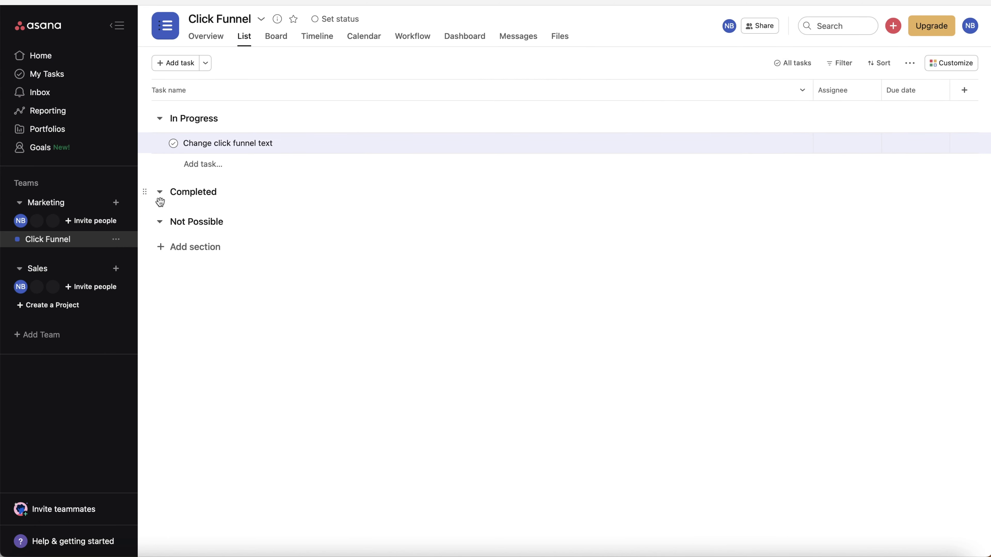
pyautogui.click(225, 191)
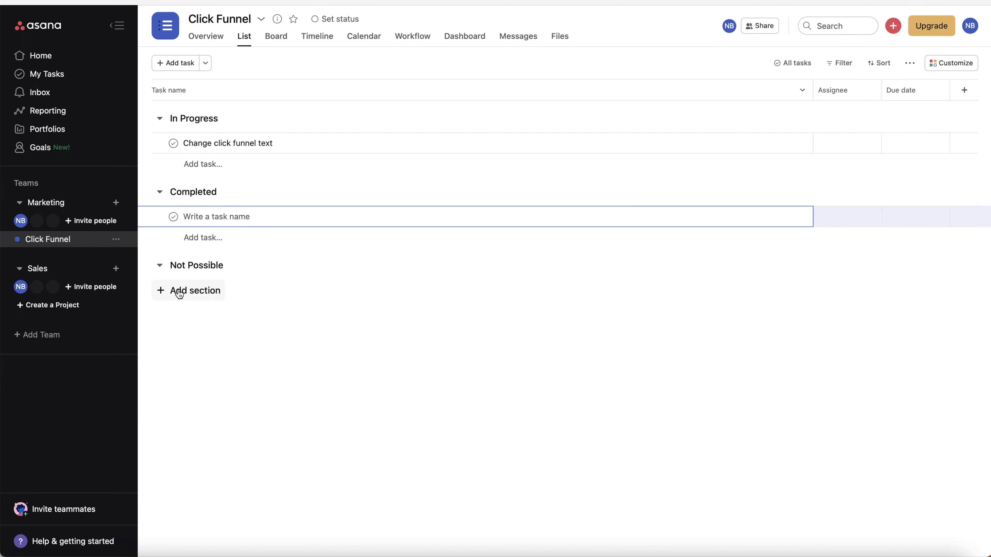
pyautogui.click(173, 144)
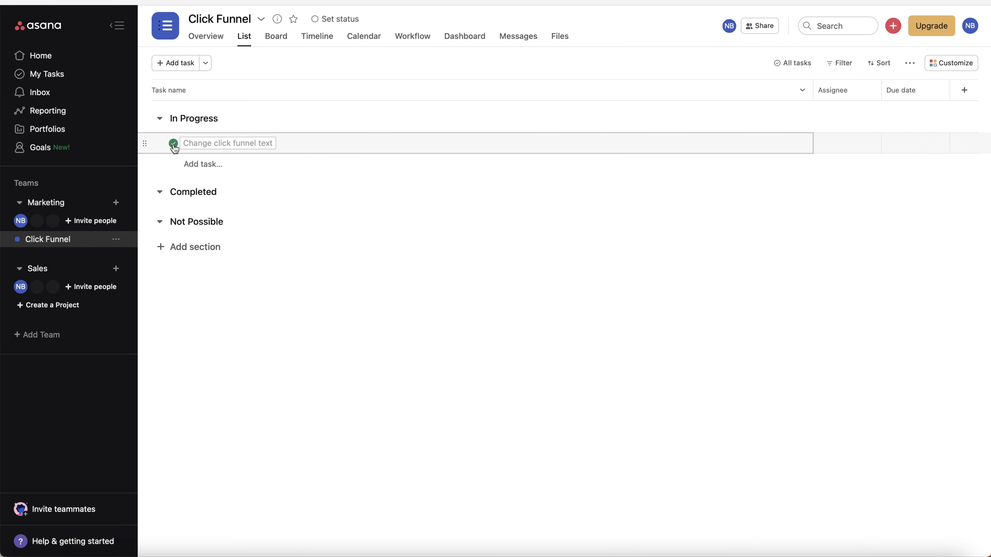
pyautogui.click(176, 144)
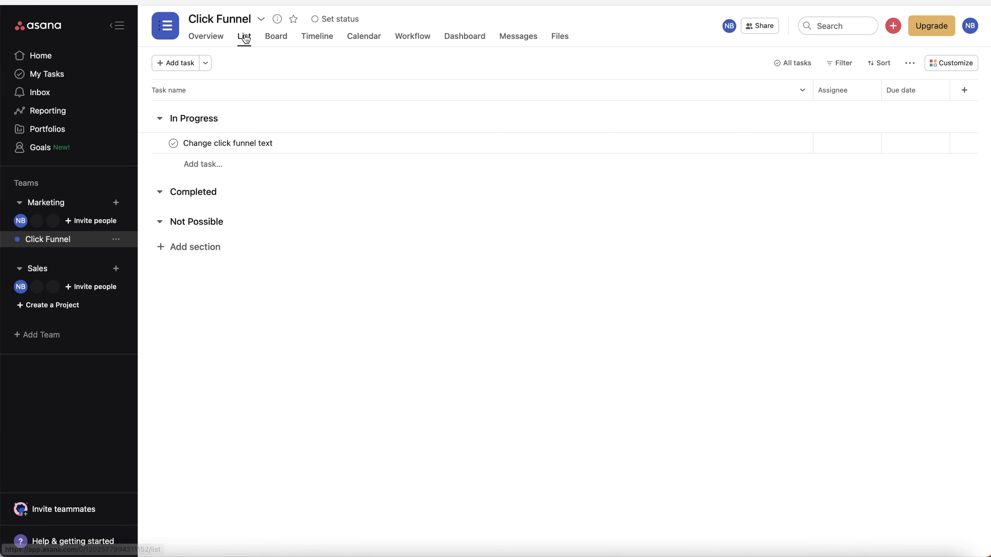
# - Show the project as a board and move the "Change click funnel text" task from In Progress to Completed
pyautogui.click(277, 41)
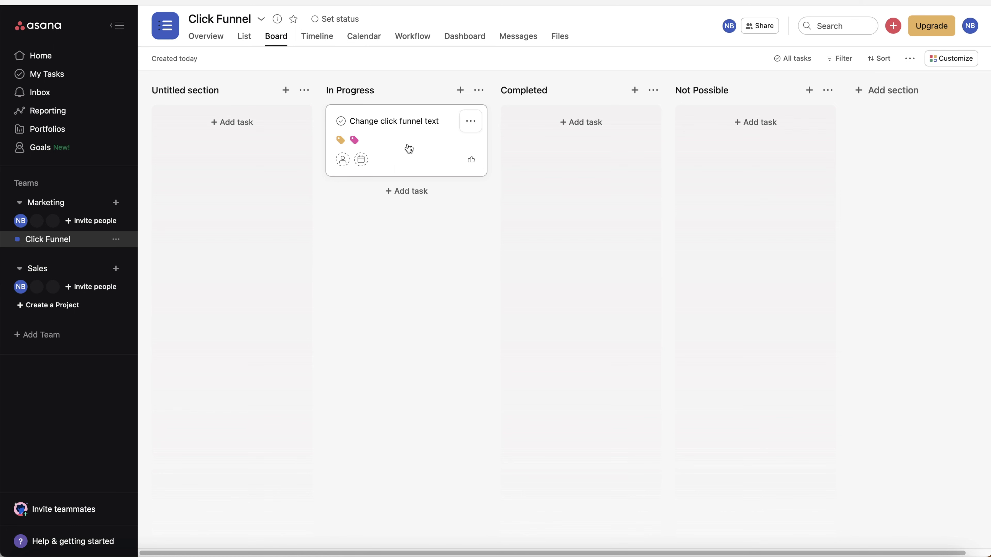
pyautogui.moveTo(408, 149); pyautogui.dragTo(544, 155)
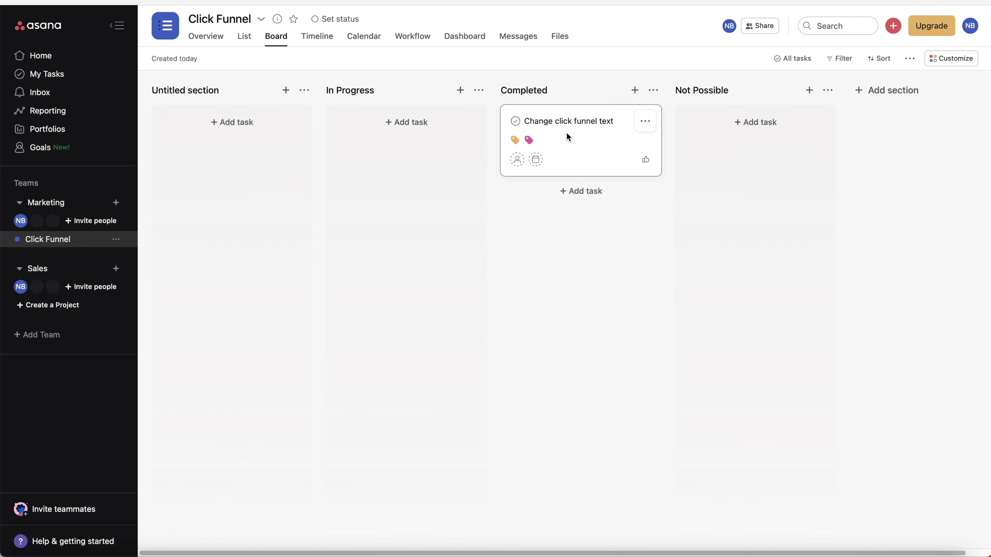
# - Move the "Change click funnel text" task between the Completed and In Progress sections, leaving it in In Progress
pyautogui.moveTo(393, 132); pyautogui.dragTo(583, 136)
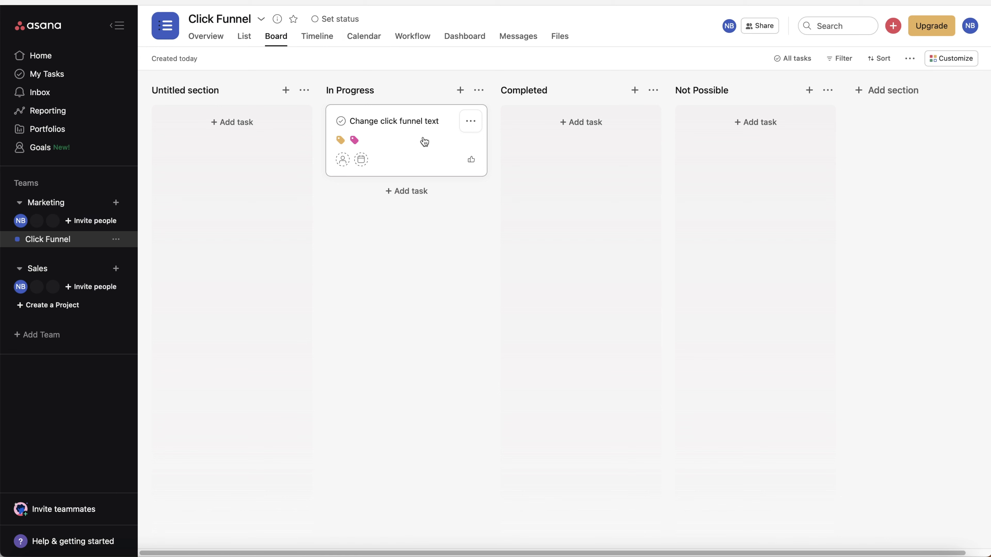
pyautogui.moveTo(422, 139)
pyautogui.mouseDown()
pyautogui.moveTo(561, 149)
pyautogui.moveTo(644, 131)
pyautogui.moveTo(763, 149)
pyautogui.moveTo(373, 143)
pyautogui.moveTo(563, 152)
pyautogui.moveTo(410, 137)
pyautogui.mouseUp()
pyautogui.moveTo(573, 112); pyautogui.dragTo(405, 131)
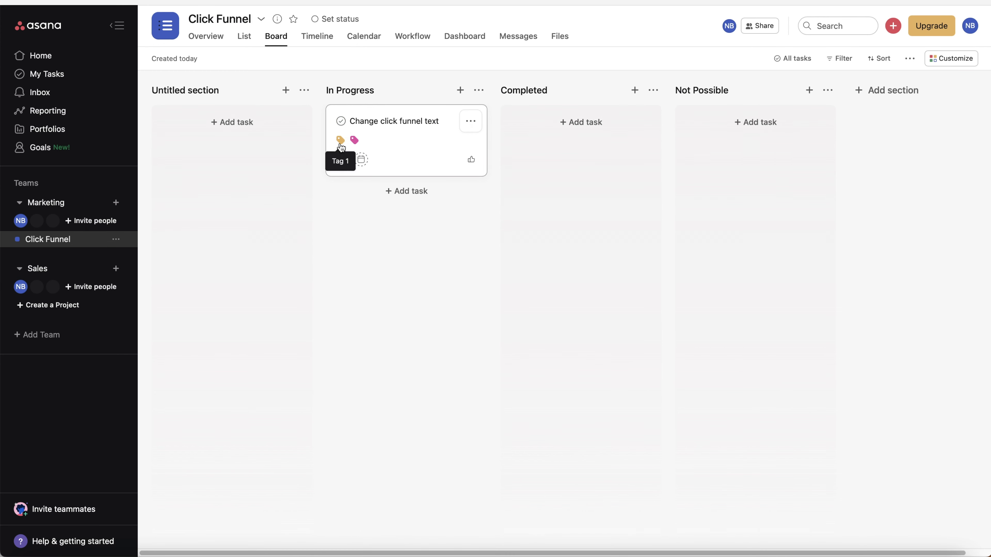
# - Open the "Change click funnel text" task's details from the board, assign a team member, set its due date to 16 July, and close the details
pyautogui.click(471, 123)
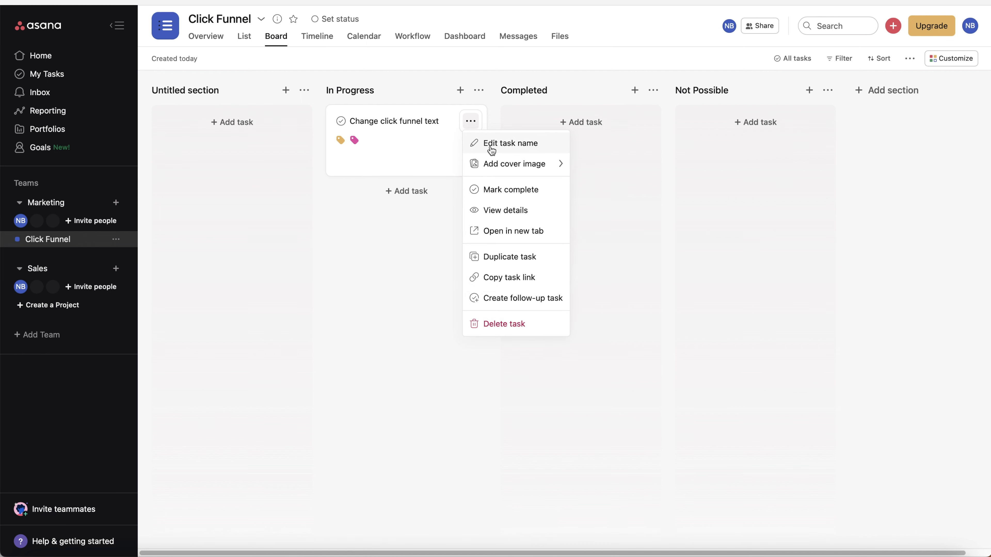
pyautogui.moveTo(492, 163)
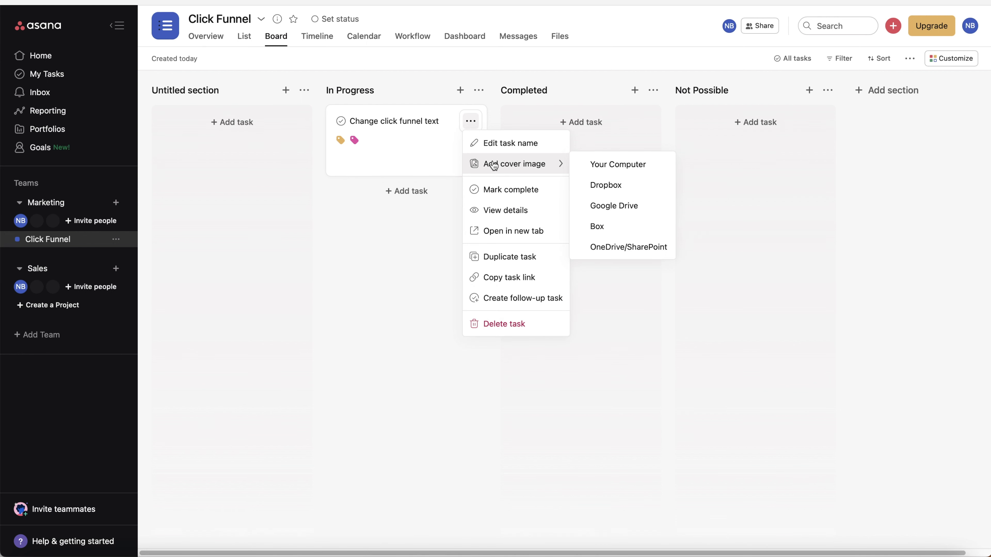
pyautogui.click(483, 211)
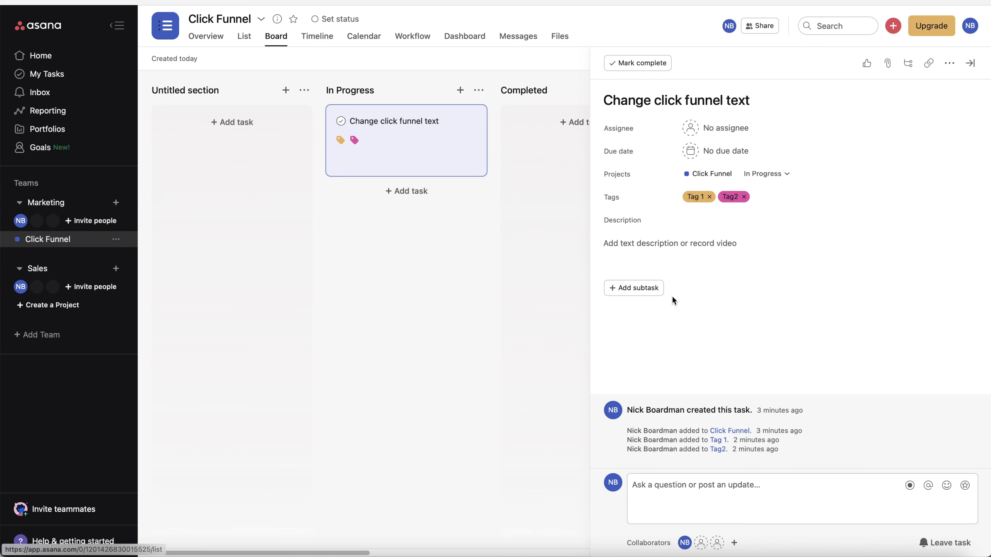
pyautogui.click(464, 319)
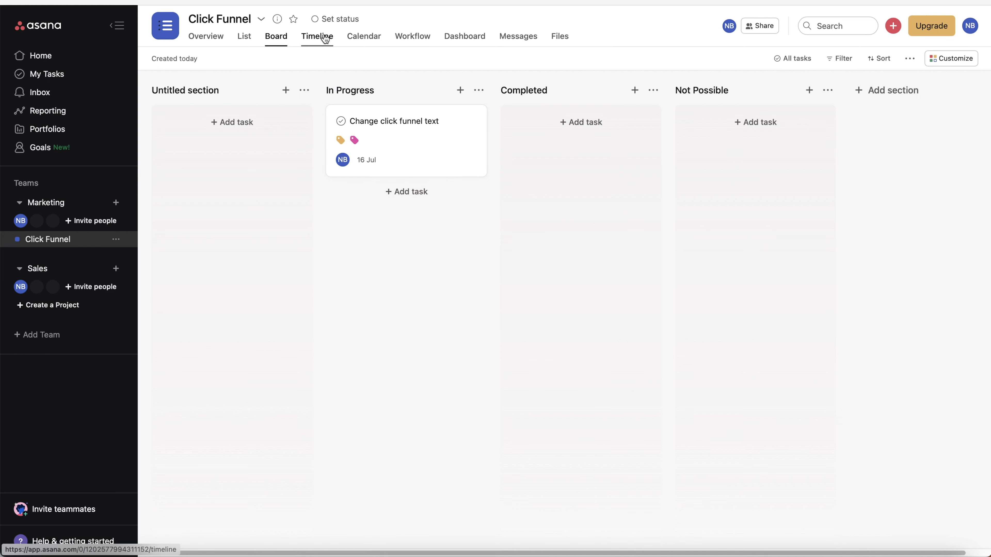
# - Show the project as a calendar at today's date with weekends turned on
pyautogui.click(371, 39)
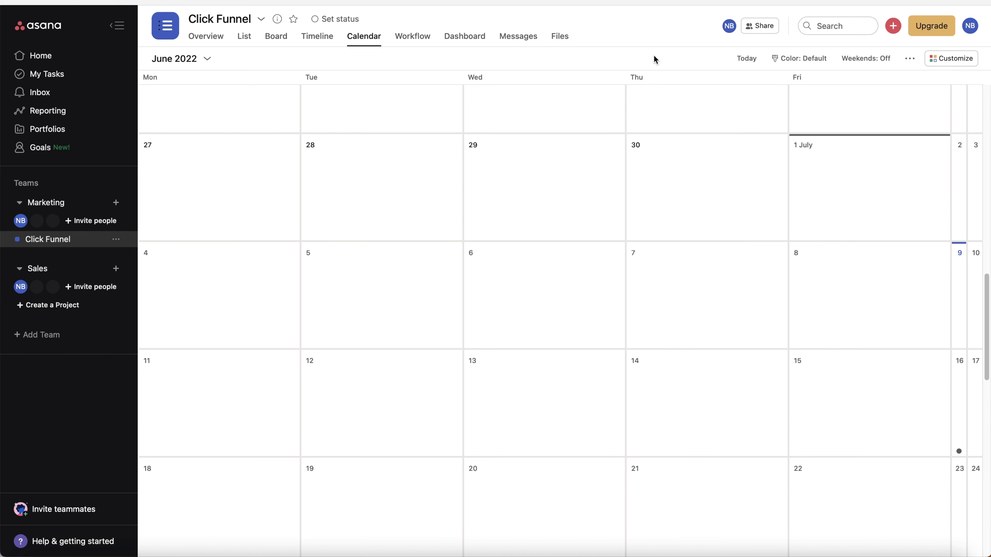
pyautogui.click(744, 62)
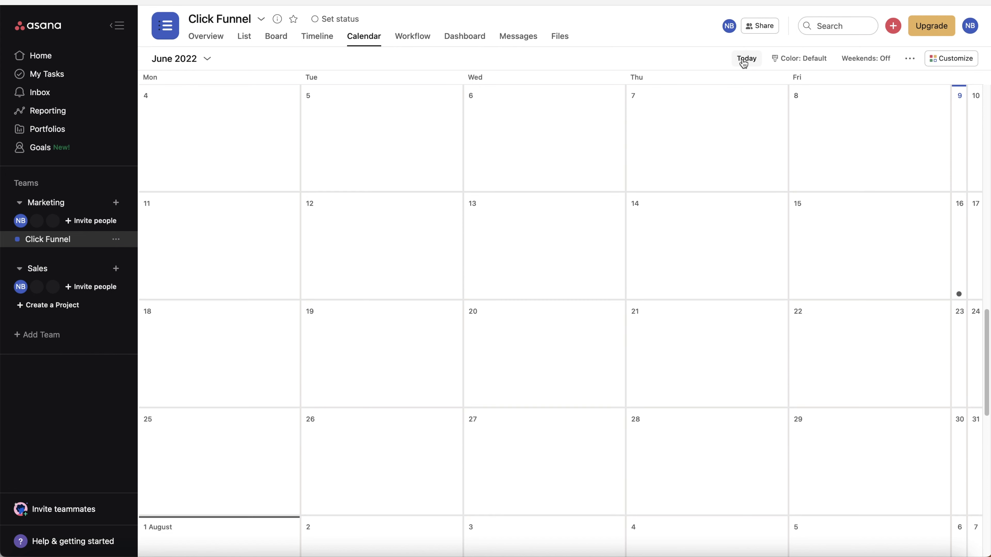
pyautogui.click(873, 61)
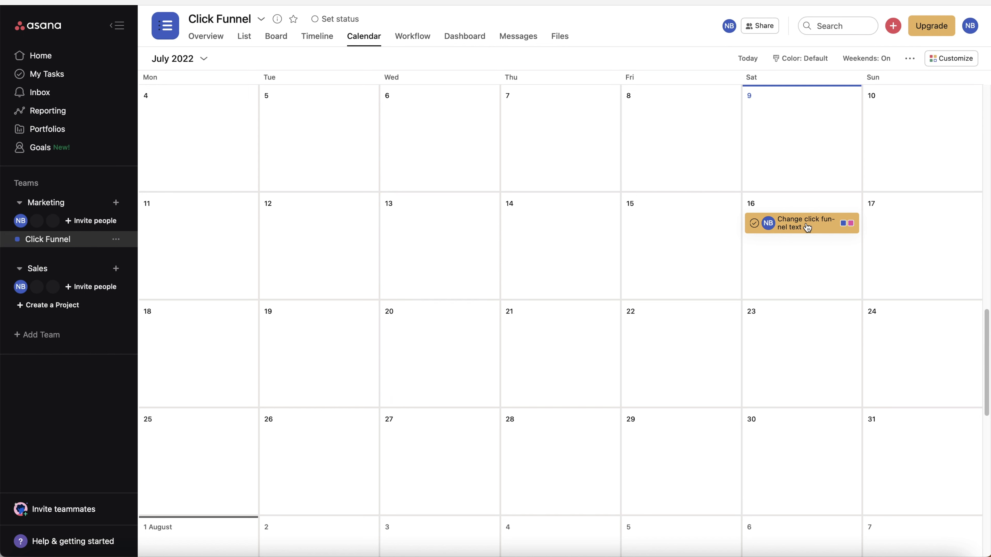
# - Reschedule the "Change click funnel text" task to 21 July in the calendar and turn weekends off
pyautogui.moveTo(804, 229); pyautogui.dragTo(559, 335)
pyautogui.click(864, 60)
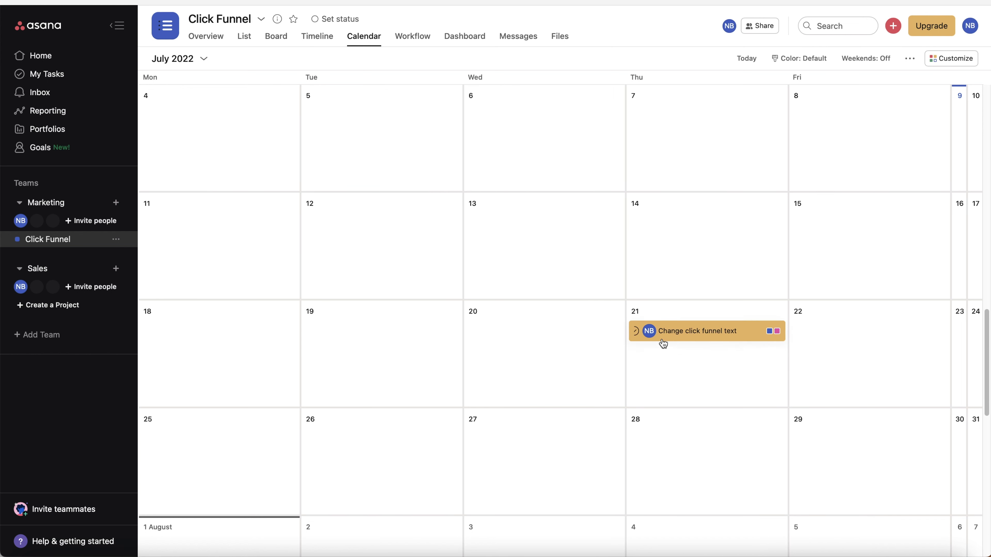
# - Mark the "Change click funnel text" task complete in the calendar, revert it to incomplete, and reschedule it to 20 July
pyautogui.click(640, 334)
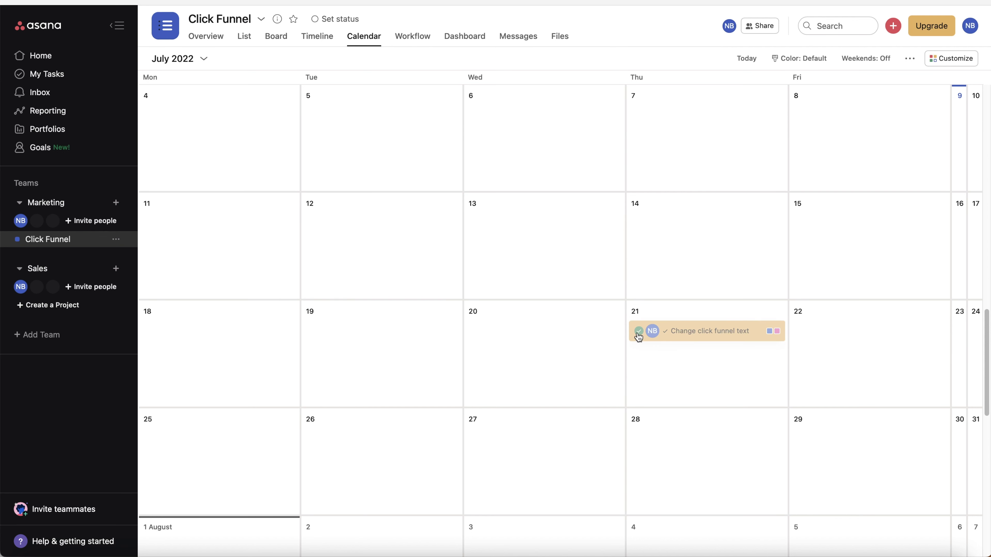
pyautogui.click(638, 335)
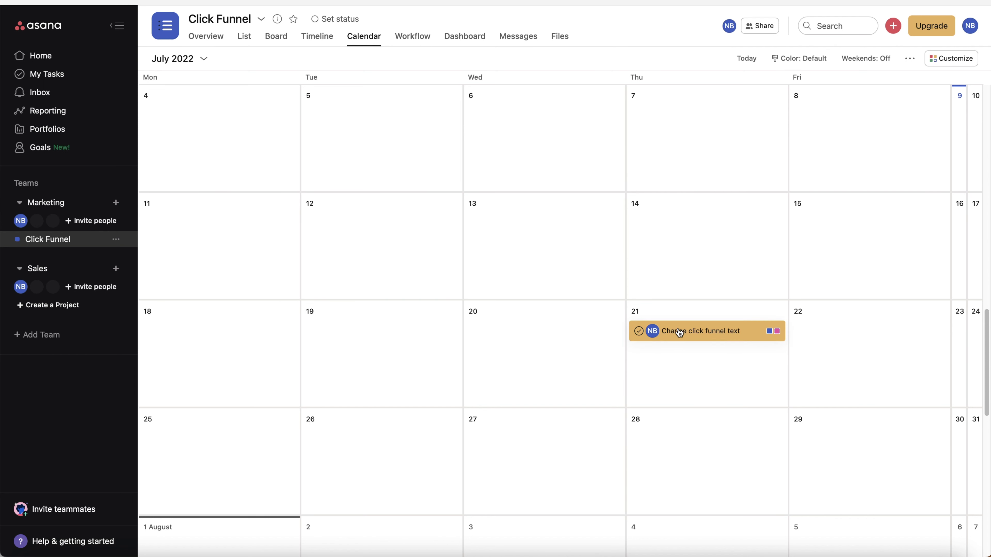
pyautogui.moveTo(679, 333); pyautogui.dragTo(508, 335)
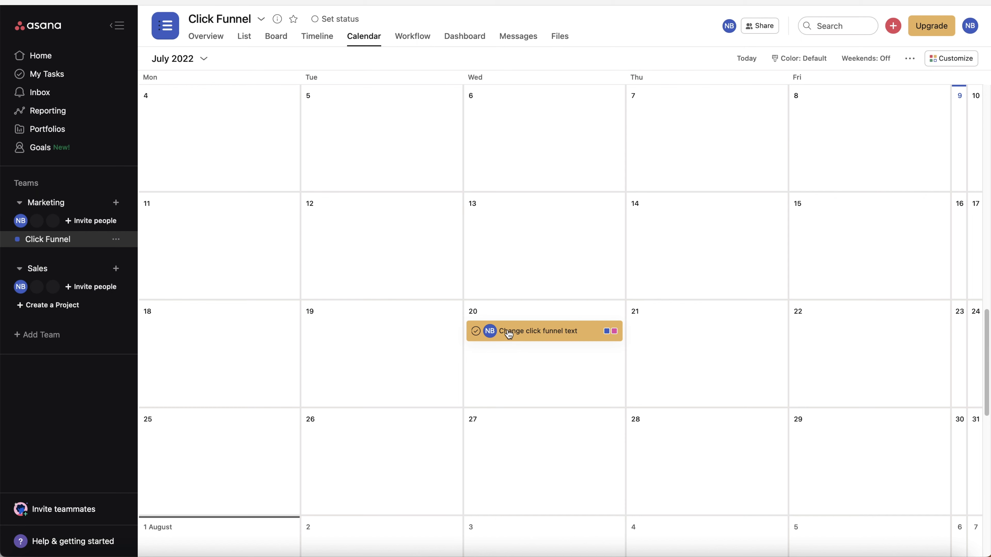
pyautogui.scroll(1, 540, 387)
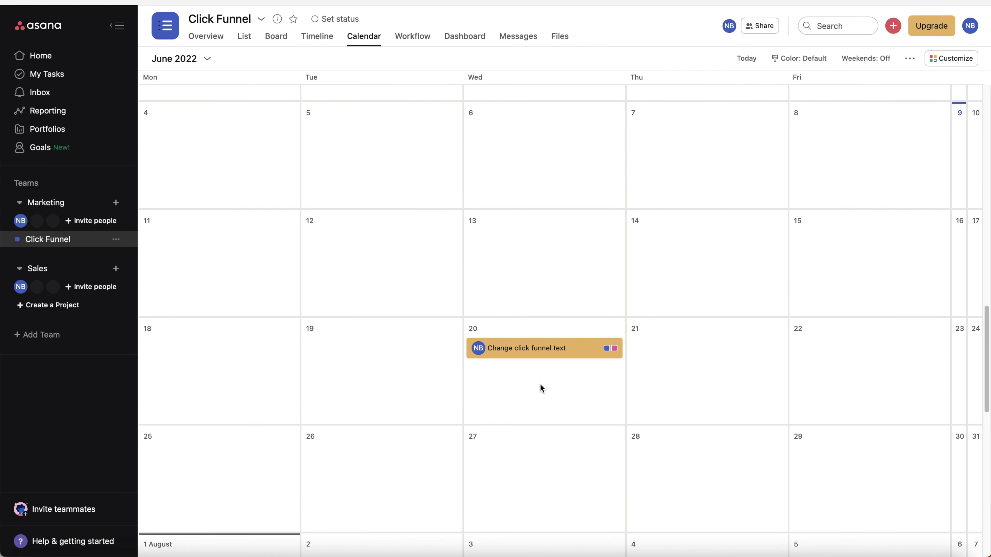
pyautogui.scroll(-1, 540, 387)
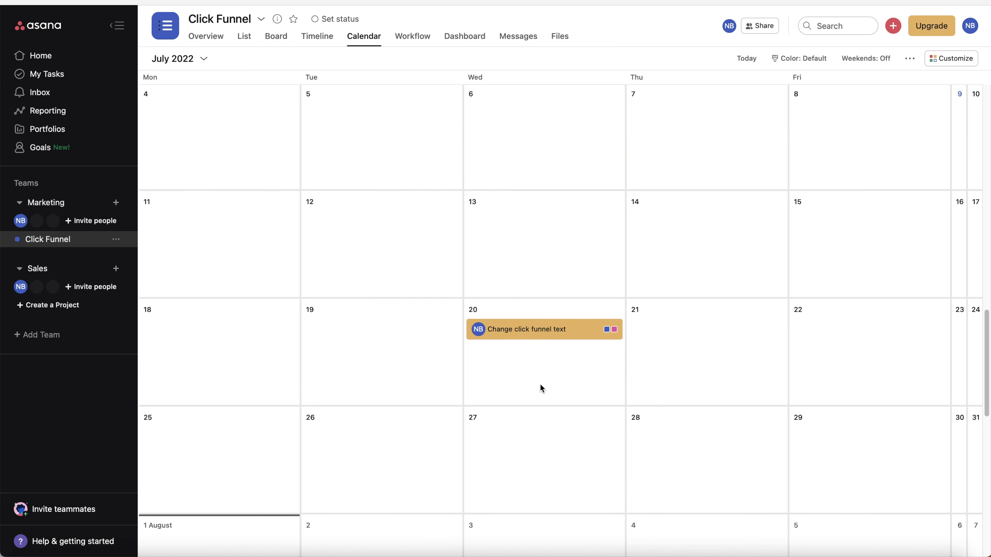
pyautogui.scroll(2, 541, 387)
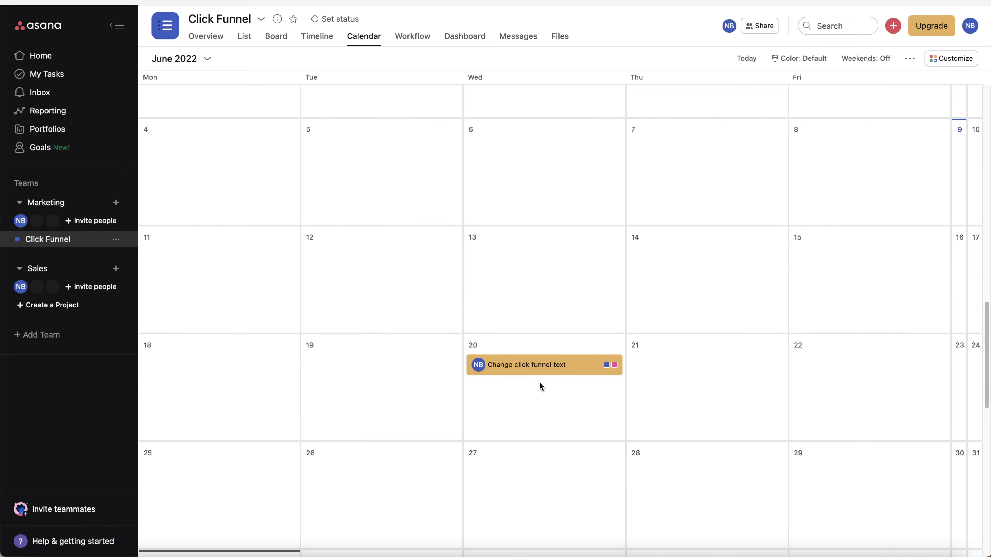
# - In the project's customization settings, switch the Projects field on and off again, and show the additional Tags field enabled
pyautogui.click(912, 62)
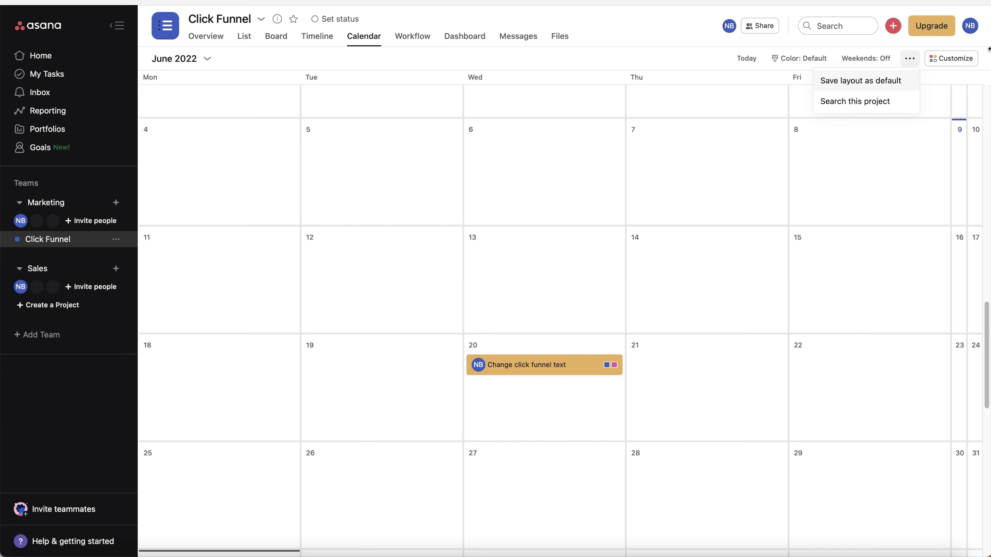
pyautogui.click(951, 58)
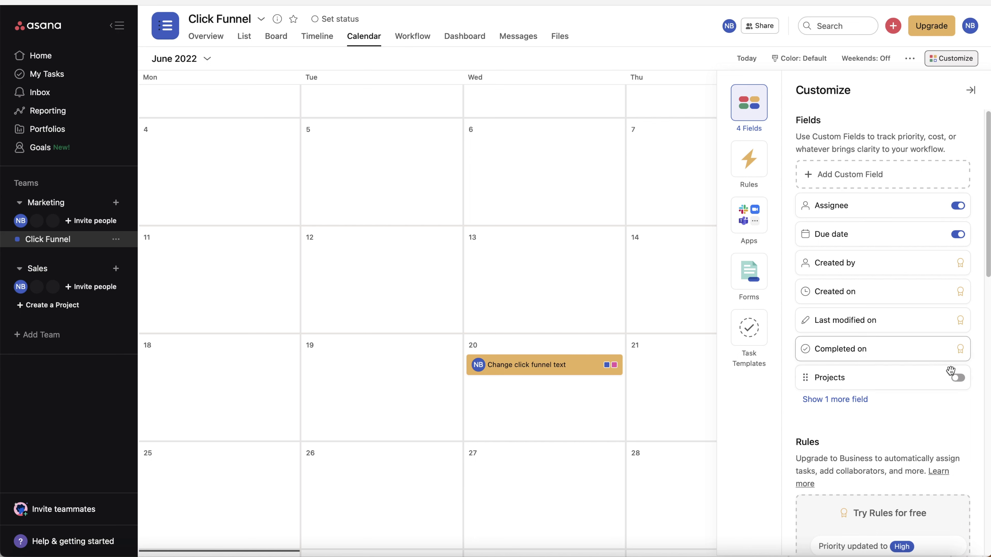
pyautogui.click(960, 379)
pyautogui.click(959, 378)
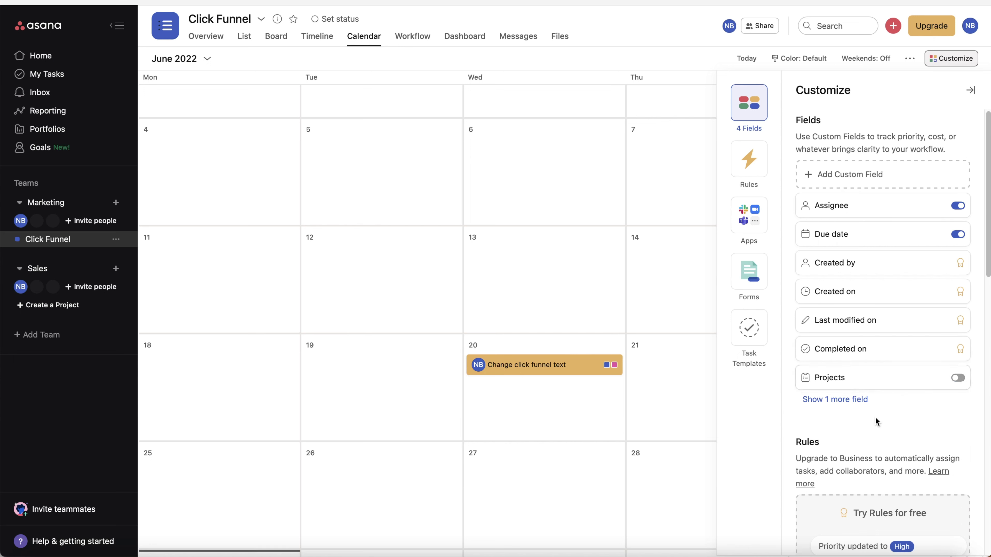
pyautogui.click(856, 399)
pyautogui.click(964, 407)
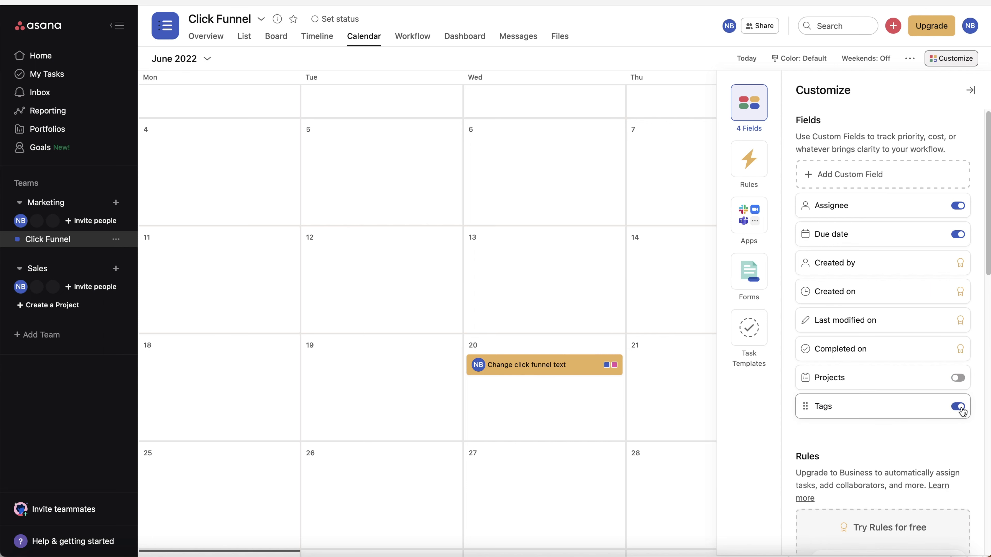
# - Look through the fields, rules, apps, forms and task templates in the project's customization settings, and close the settings
pyautogui.scroll(-1, 938, 445)
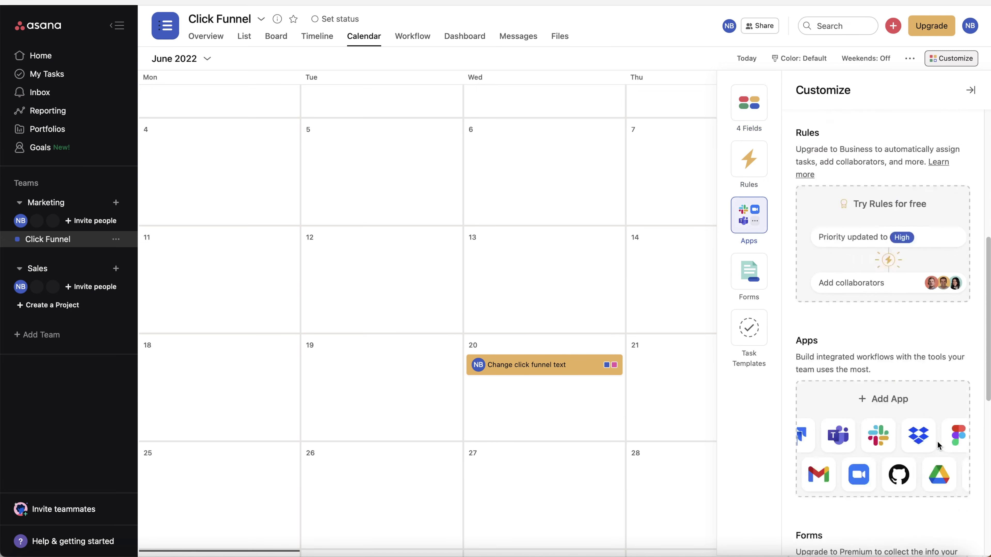
pyautogui.scroll(10, 872, 301)
pyautogui.scroll(-2, 870, 405)
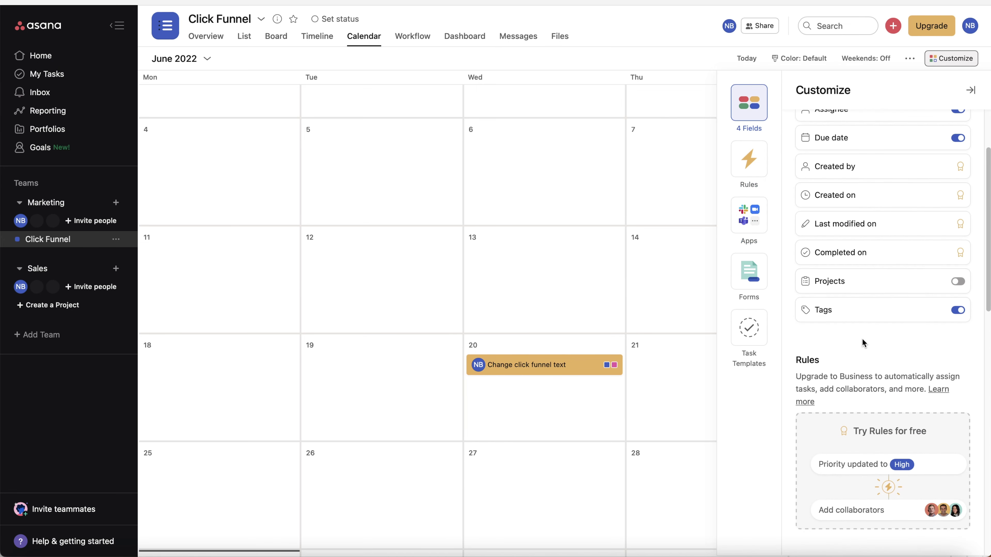
pyautogui.scroll(-8, 863, 343)
pyautogui.scroll(-3, 863, 343)
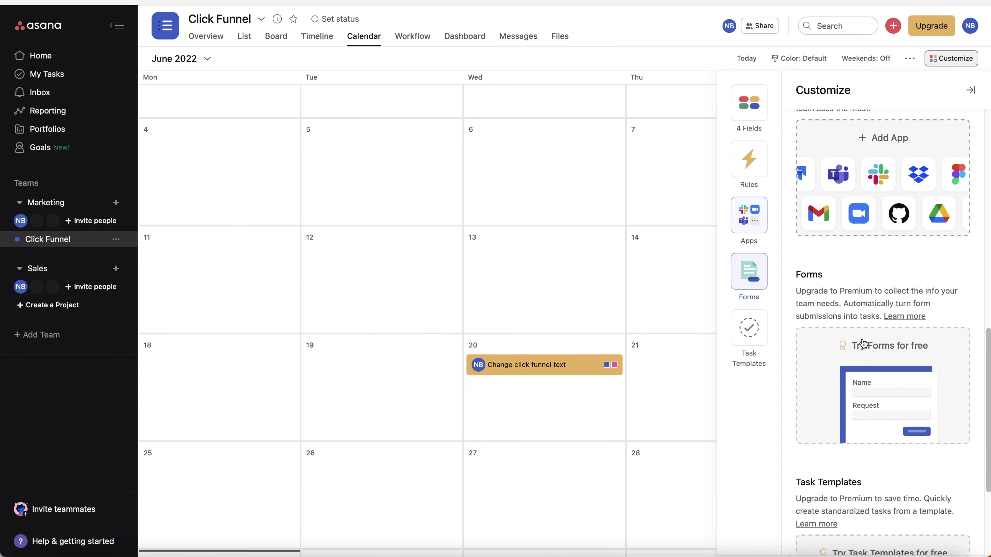
pyautogui.scroll(-5, 847, 324)
pyautogui.scroll(10, 846, 308)
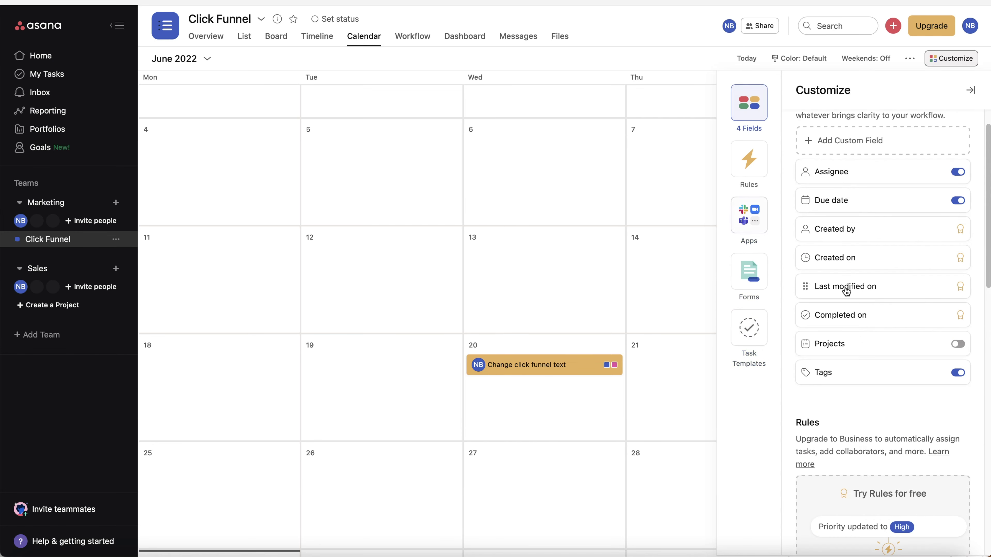
pyautogui.click(970, 90)
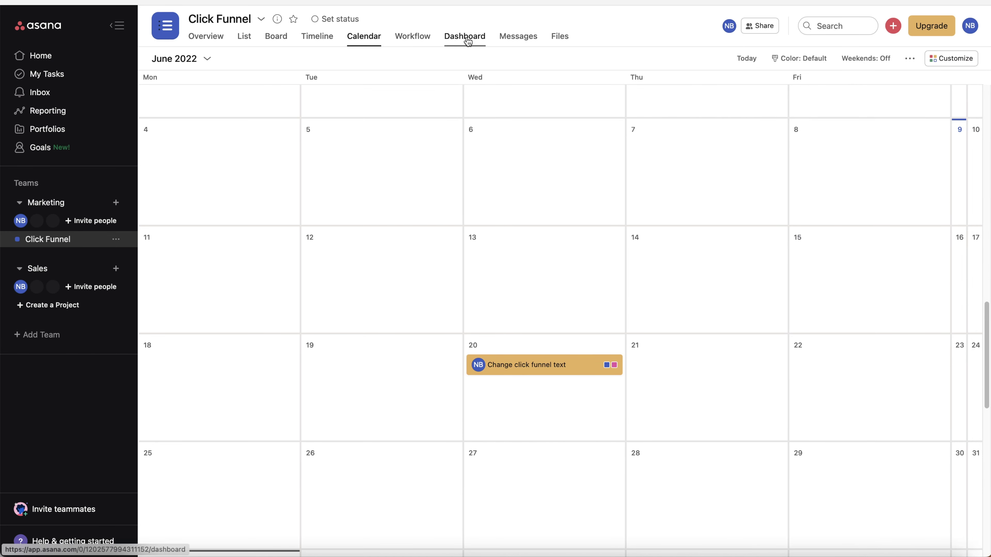
# - Look at the project's Workflow, Dashboard, Messages and Files views
pyautogui.click(413, 38)
pyautogui.click(460, 38)
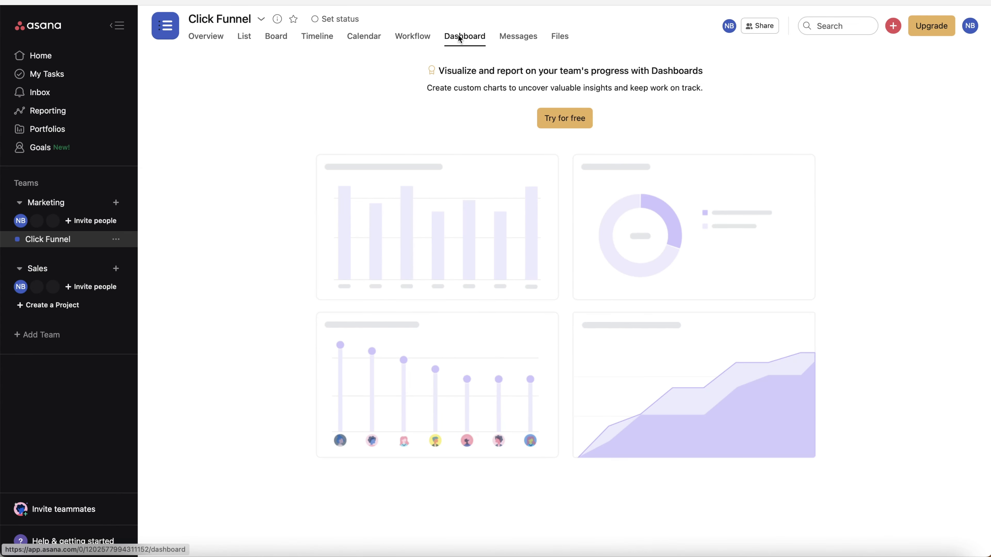
pyautogui.click(519, 37)
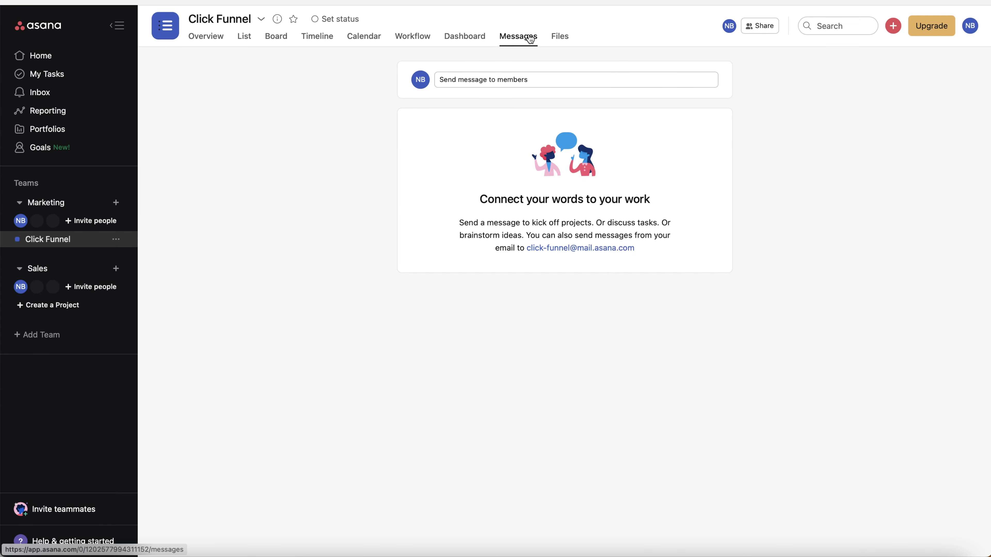
pyautogui.click(560, 37)
pyautogui.click(519, 37)
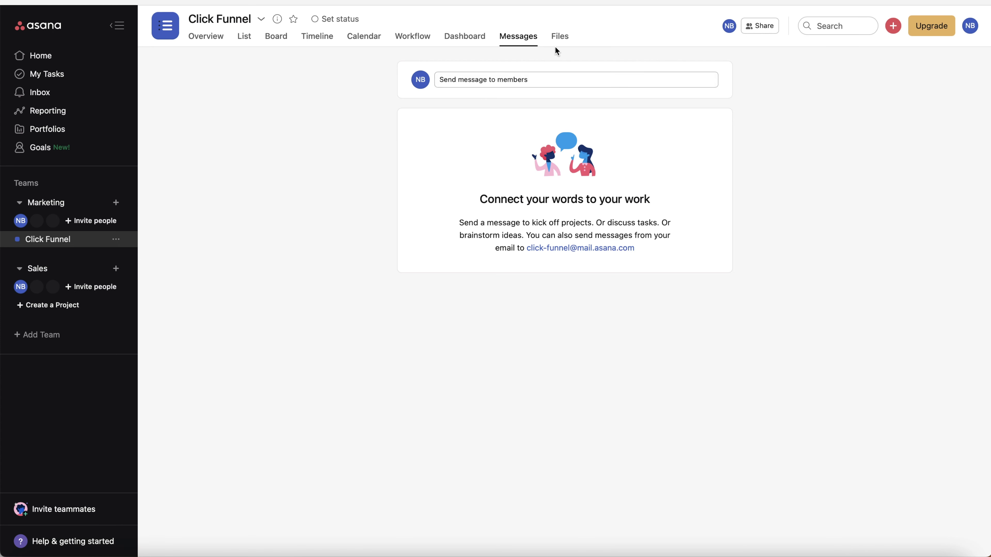
pyautogui.click(560, 35)
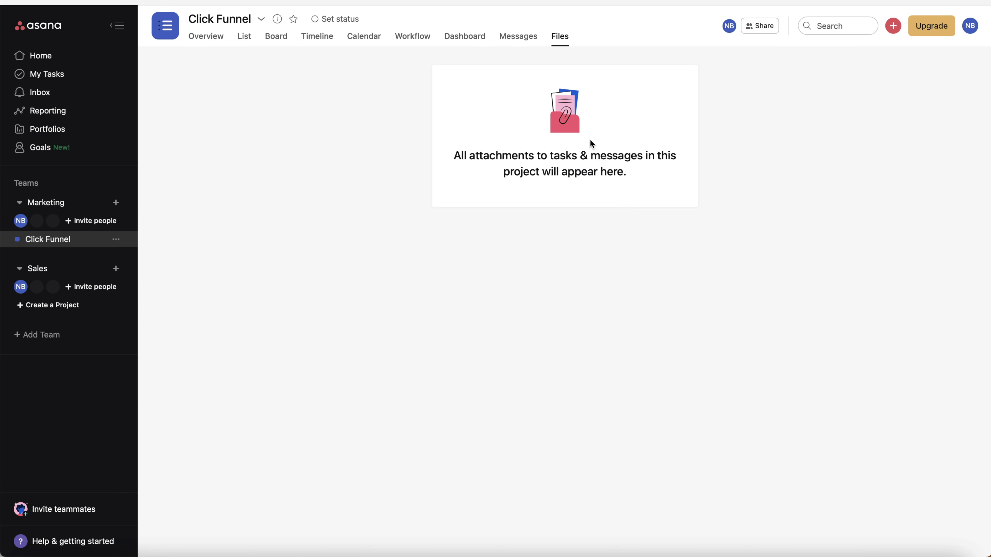
# - Show the project as a list and examine its task completion, filter, sort and additional layout options
pyautogui.click(243, 37)
pyautogui.click(794, 64)
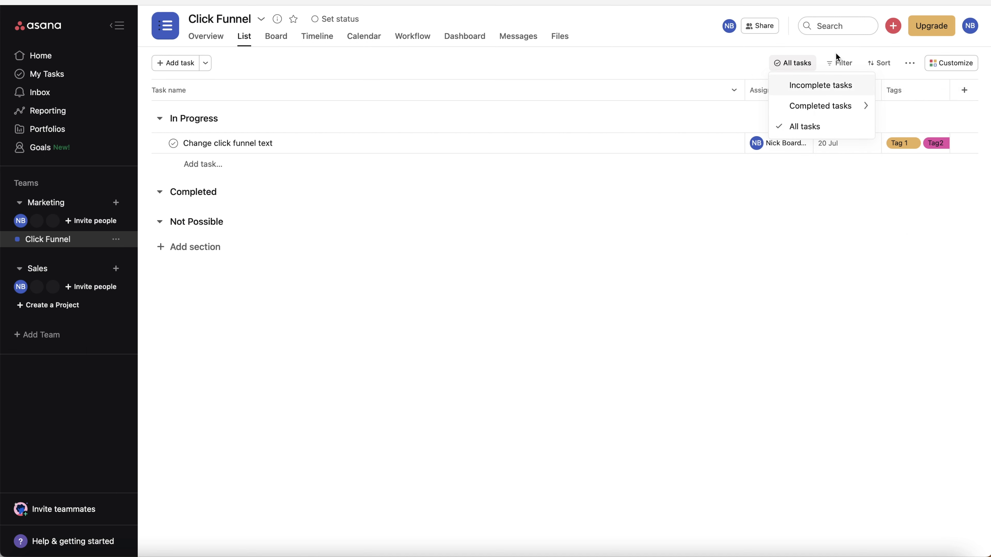
pyautogui.click(839, 63)
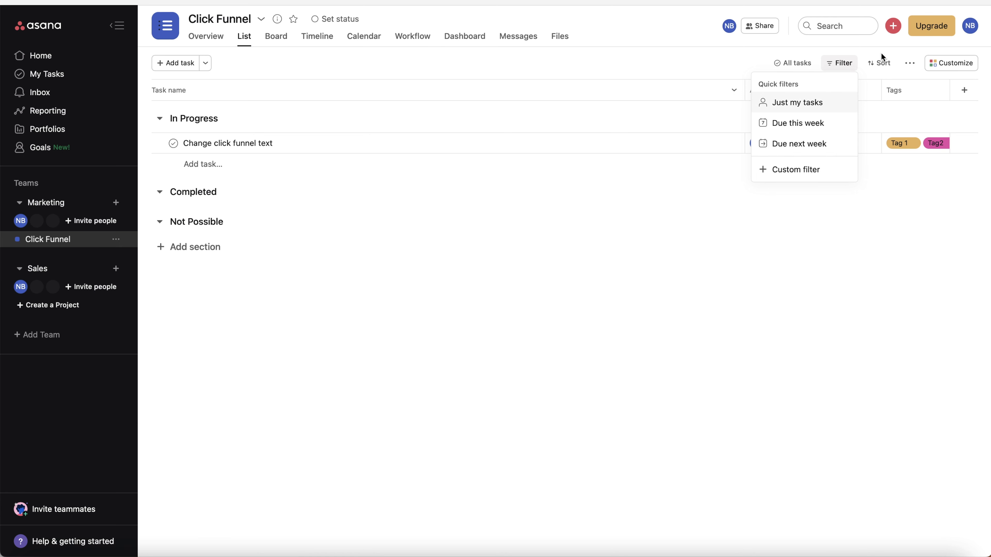
pyautogui.click(877, 64)
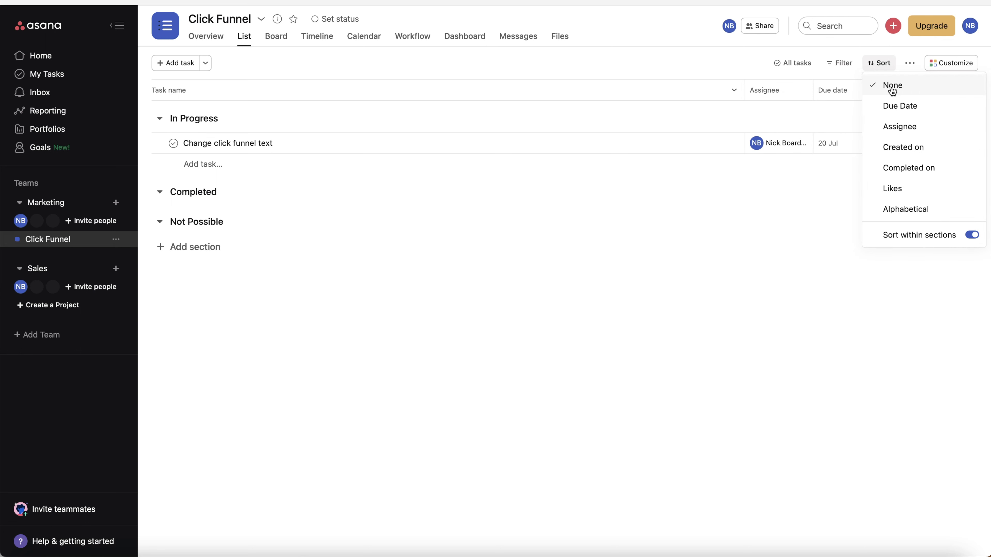
pyautogui.click(677, 81)
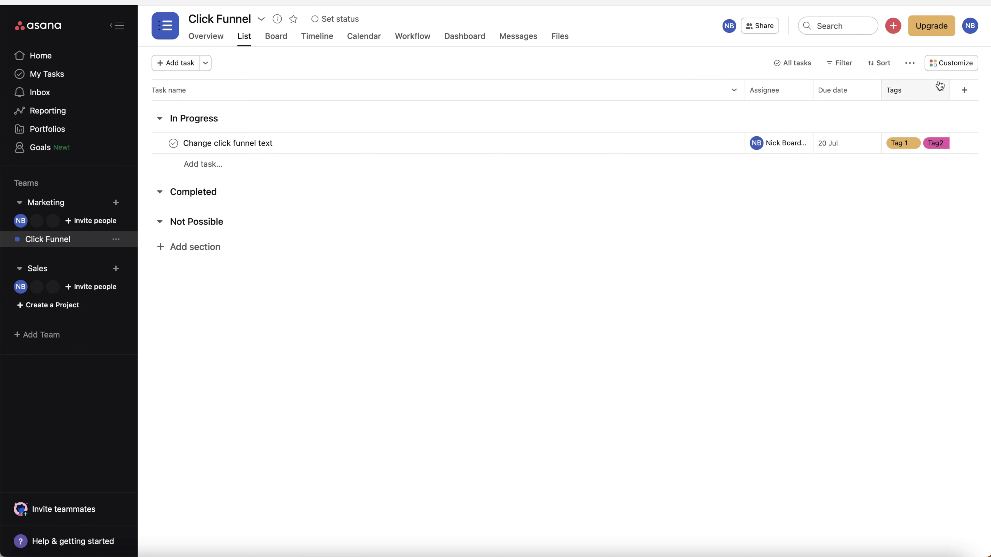
pyautogui.click(911, 64)
pyautogui.click(911, 70)
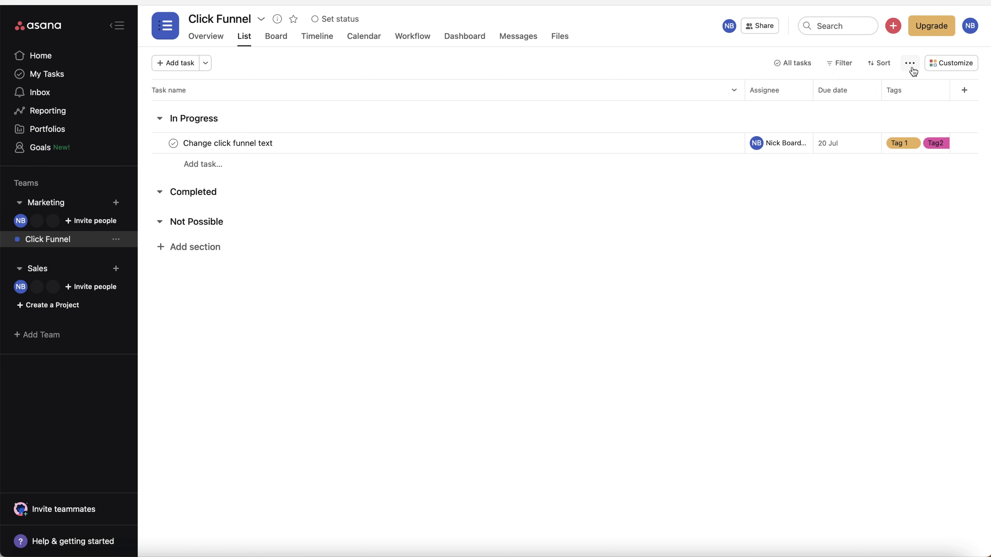
pyautogui.click(909, 67)
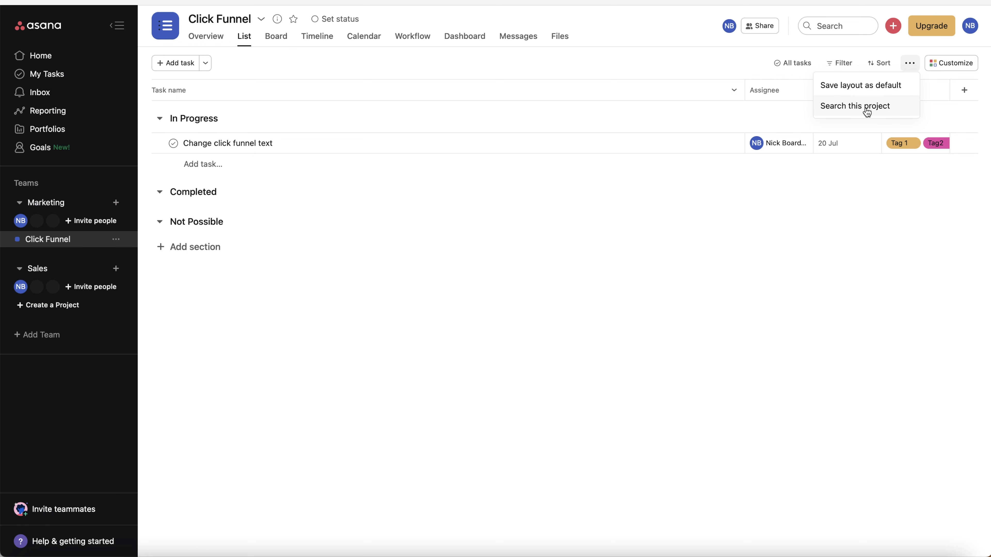
# - Close the additional layout options, look at the suggested searches in the global search, and close the search
pyautogui.click(720, 74)
pyautogui.click(825, 27)
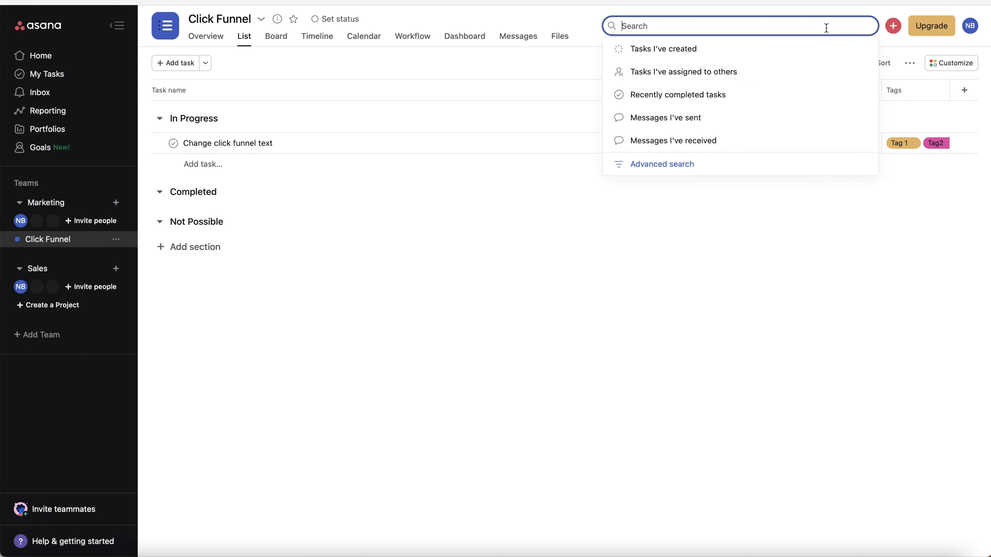
pyautogui.click(550, 69)
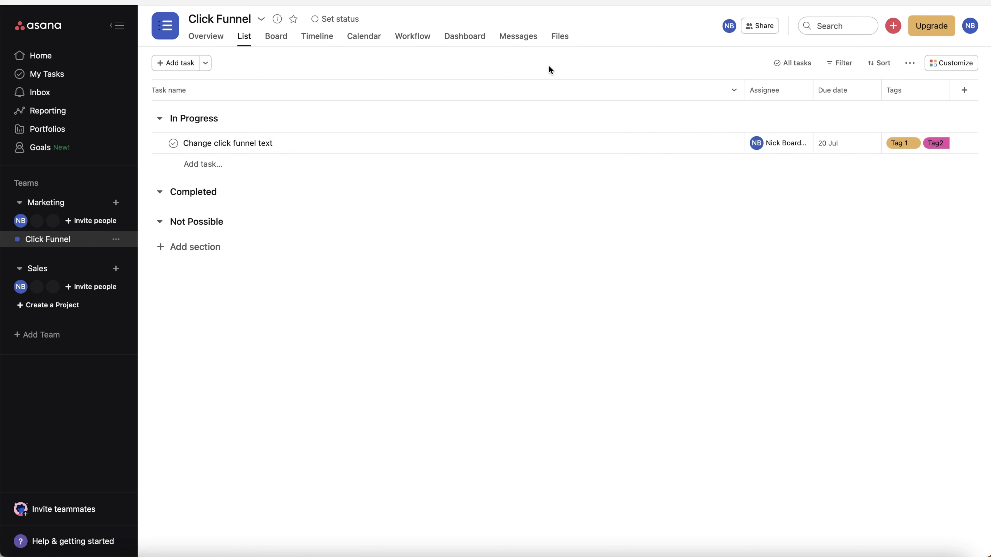
pyautogui.click(826, 27)
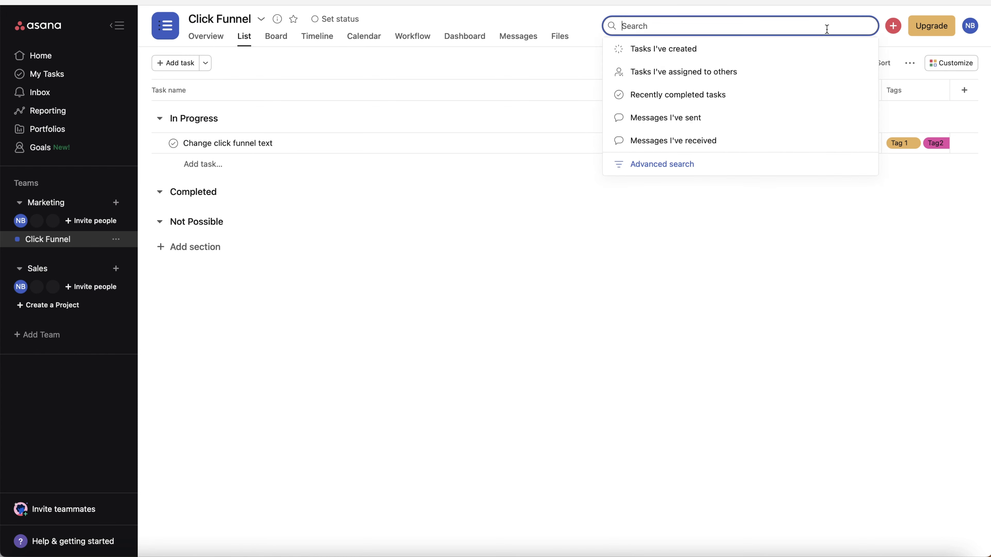
pyautogui.click(414, 67)
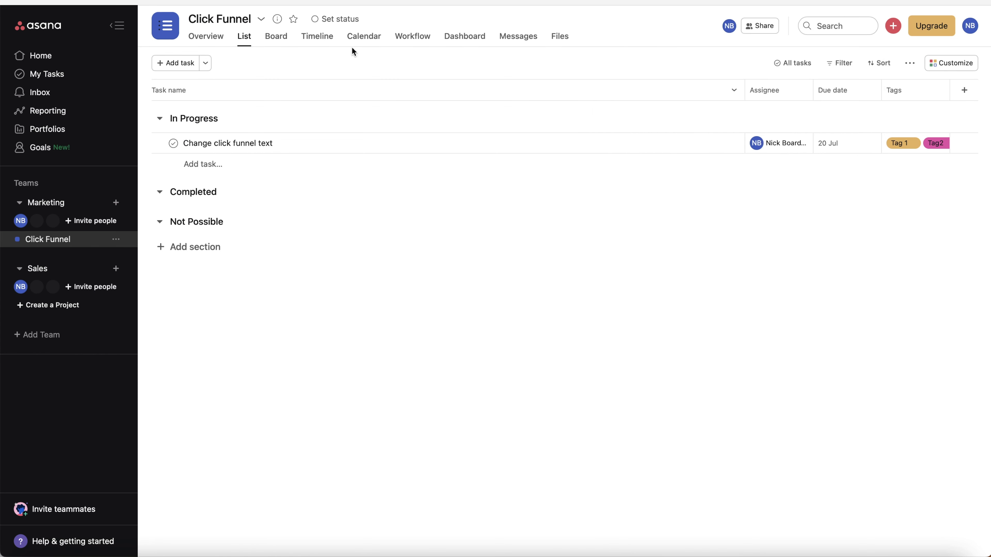
# - Add the Click Funnel project to the favorites and give it the target icon in red for everyone
pyautogui.click(294, 20)
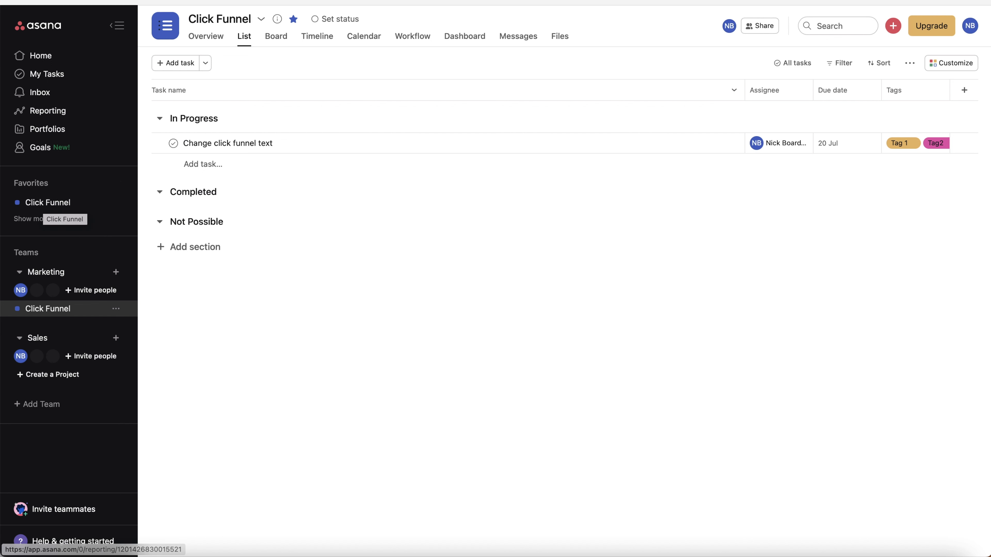
pyautogui.click(264, 25)
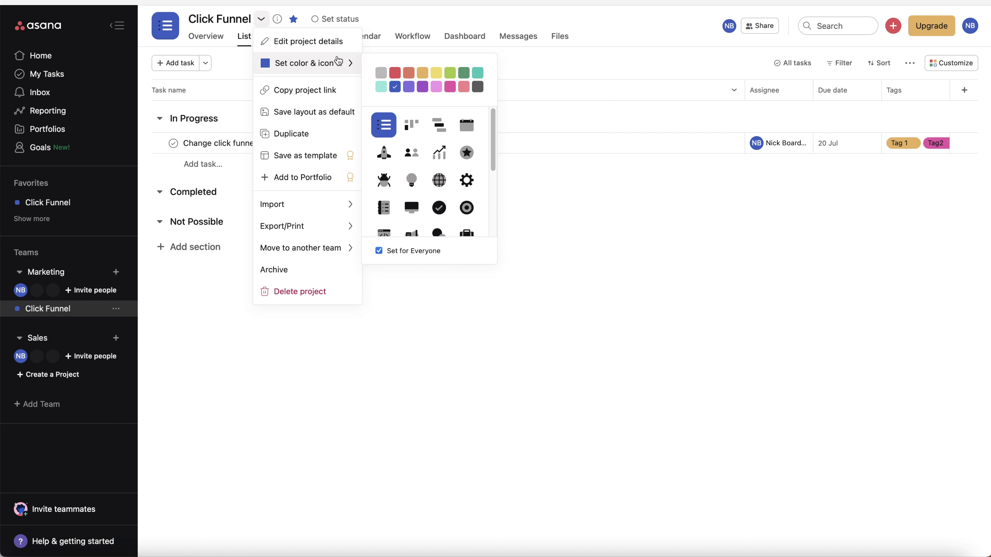
pyautogui.moveTo(321, 64)
pyautogui.scroll(-2, 439, 179)
pyautogui.click(465, 165)
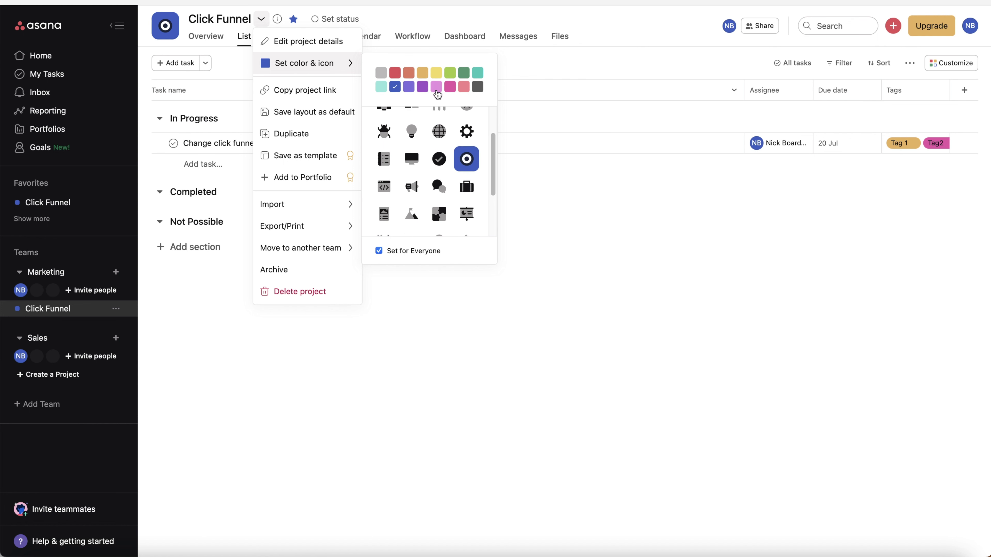
pyautogui.click(395, 73)
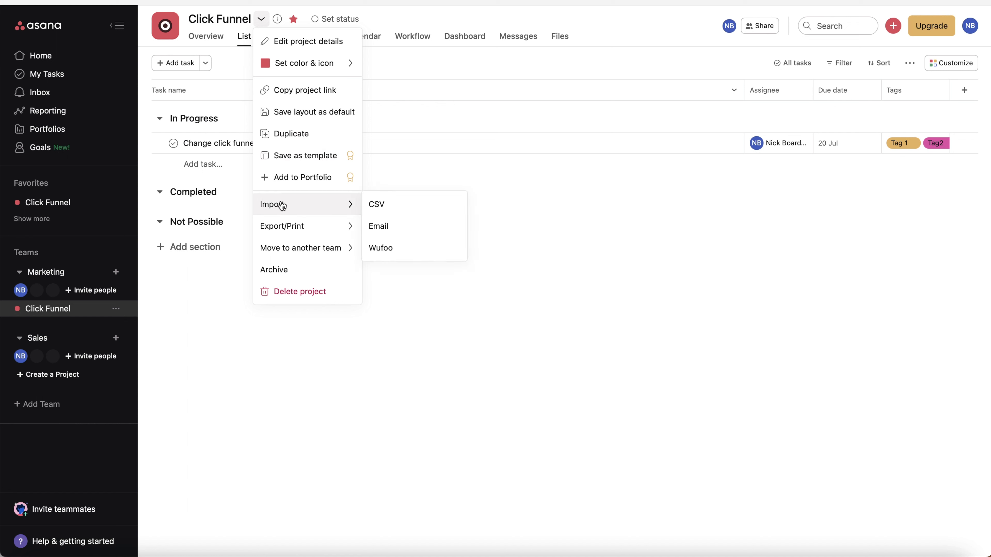
pyautogui.moveTo(281, 227)
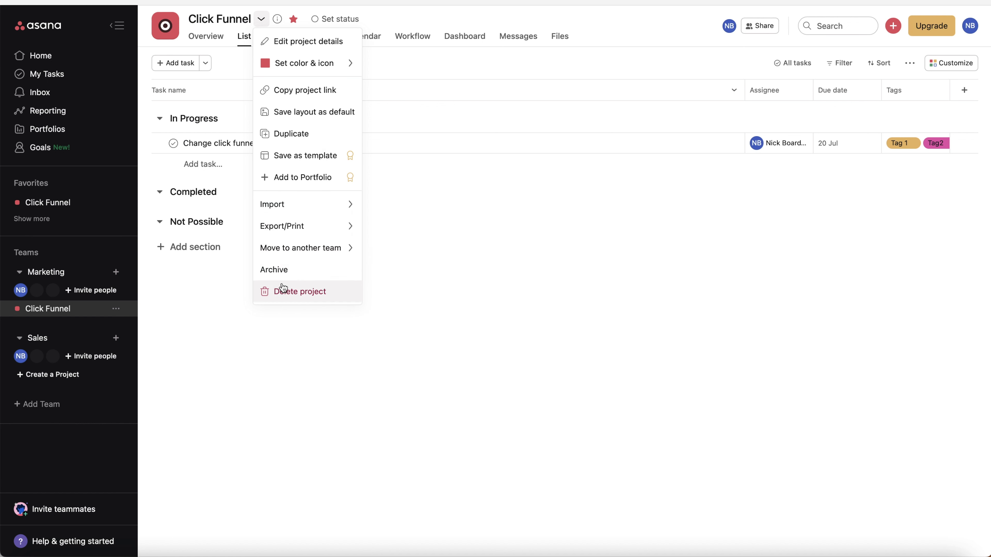
pyautogui.click(488, 190)
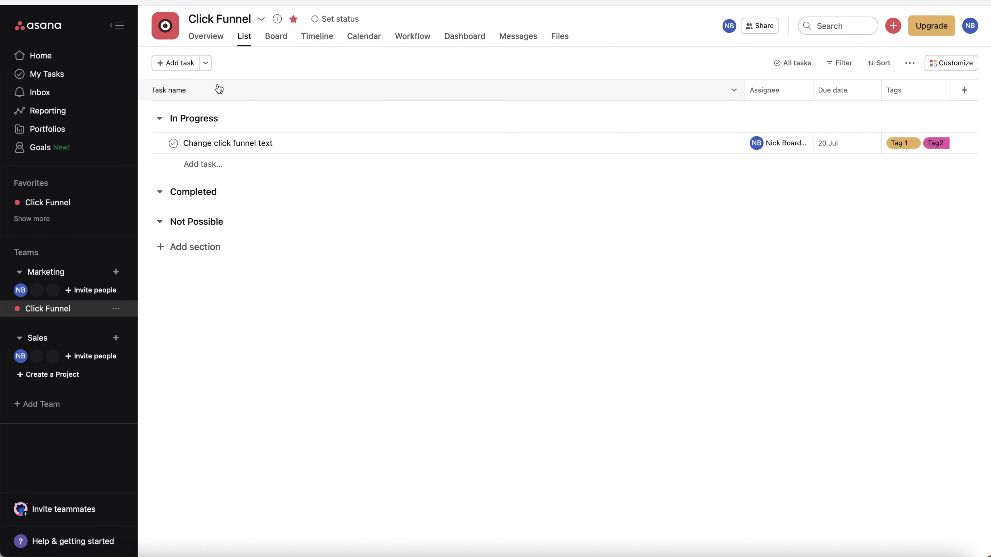
pyautogui.click(208, 43)
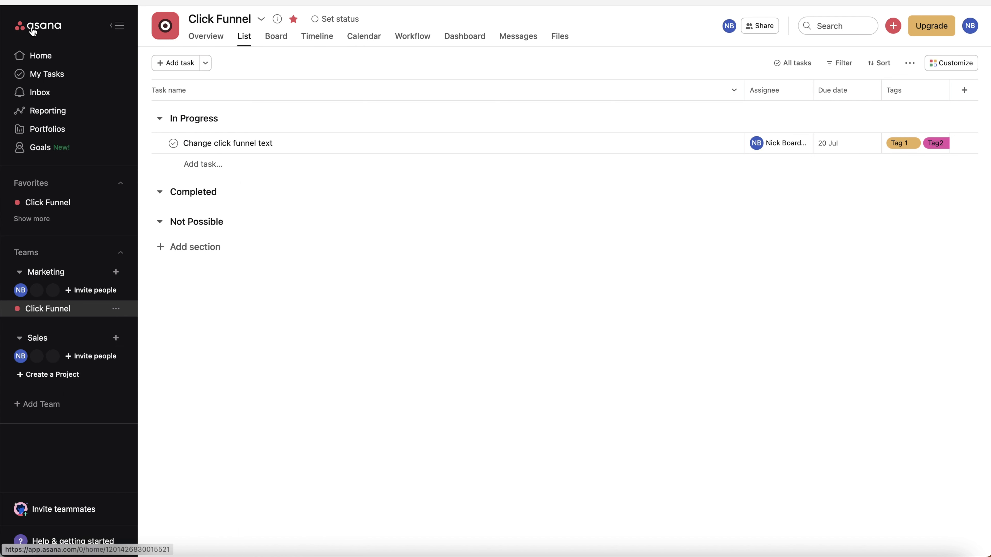
# - In My Tasks, mark the "Change click funnel text" task as complete
pyautogui.click(48, 75)
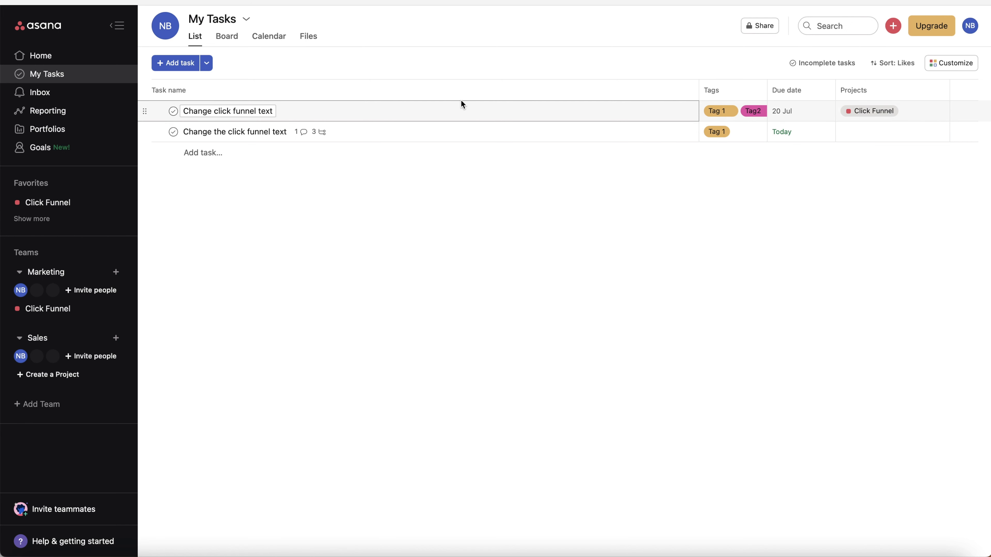
pyautogui.click(272, 111)
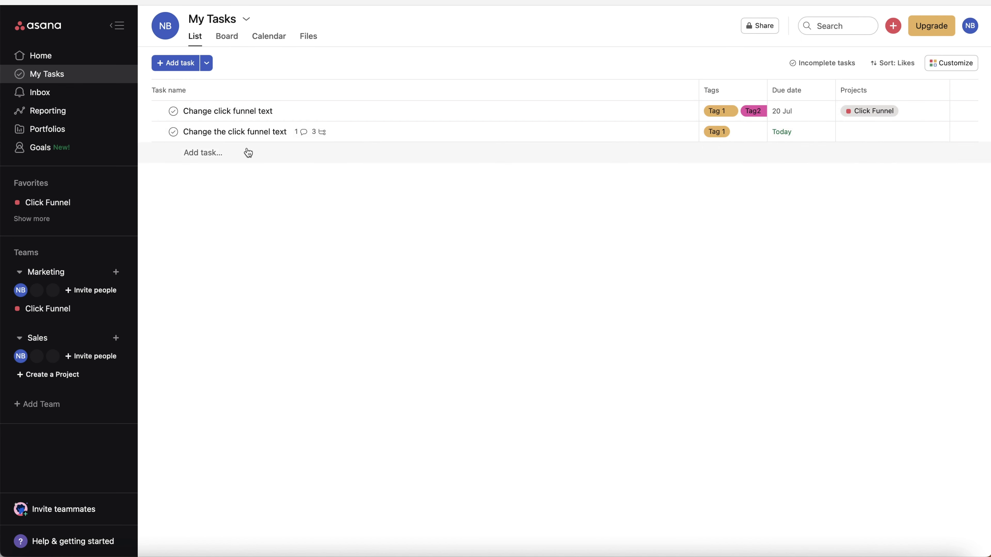
pyautogui.click(173, 111)
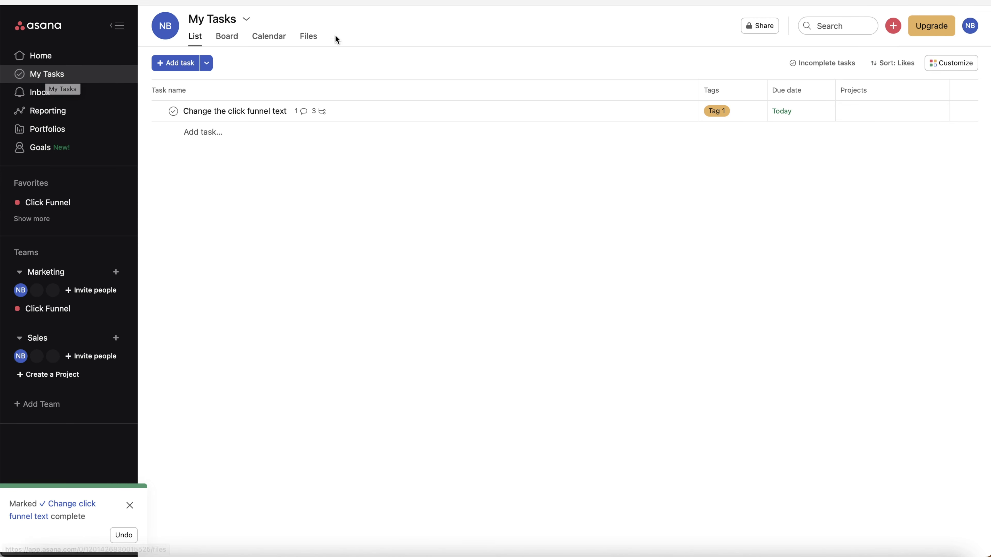
# - Look at the Board, Calendar and Files views of My Tasks, and return to its List view
pyautogui.click(232, 37)
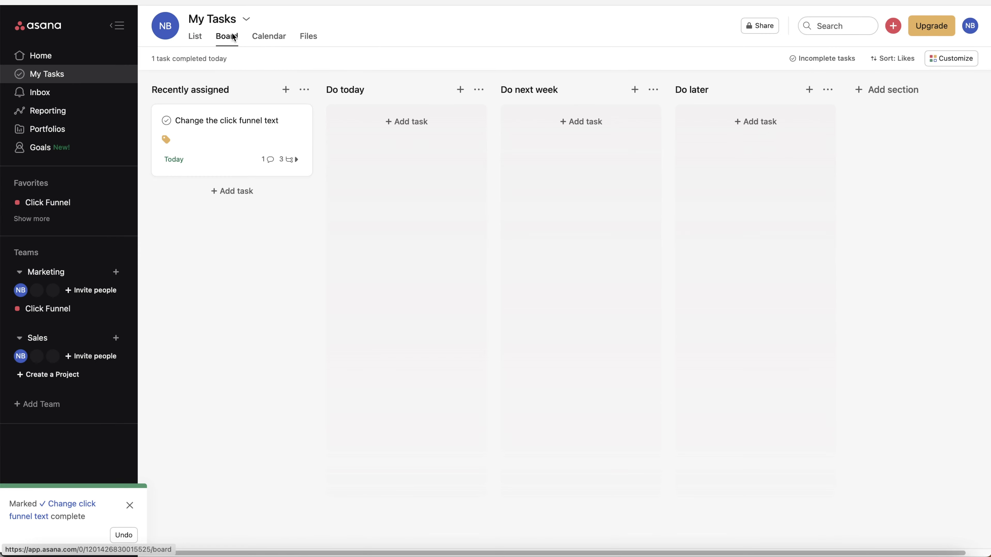
pyautogui.click(265, 38)
pyautogui.click(309, 39)
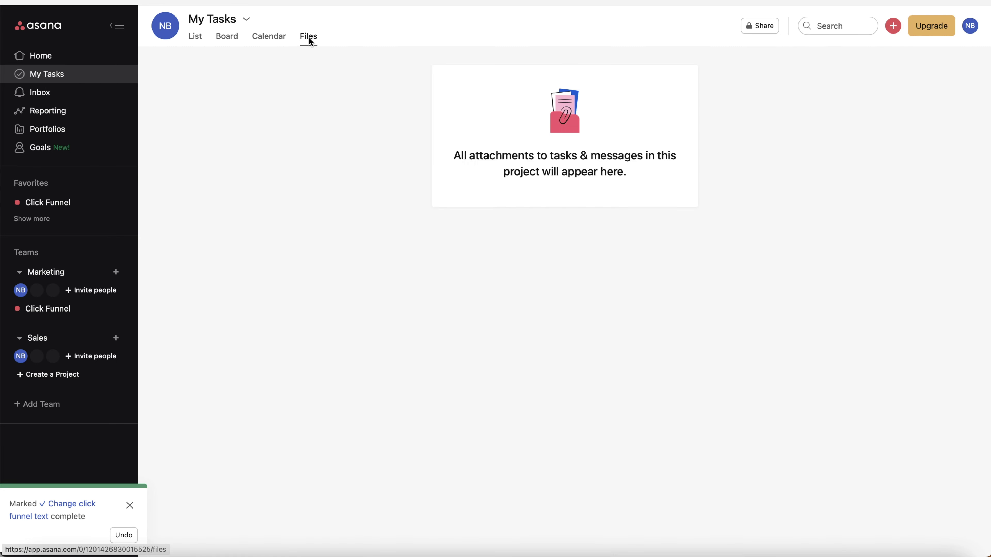
pyautogui.click(269, 37)
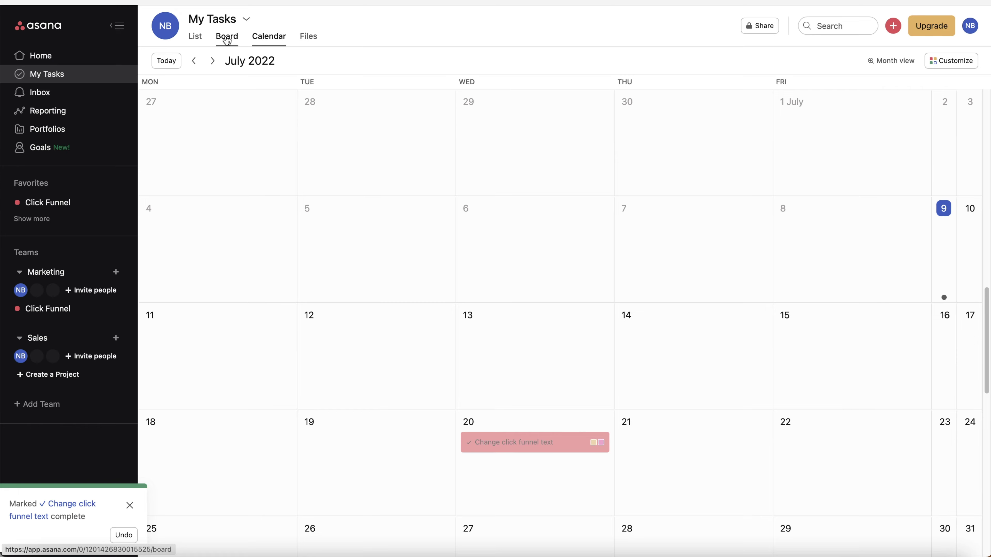
pyautogui.click(227, 39)
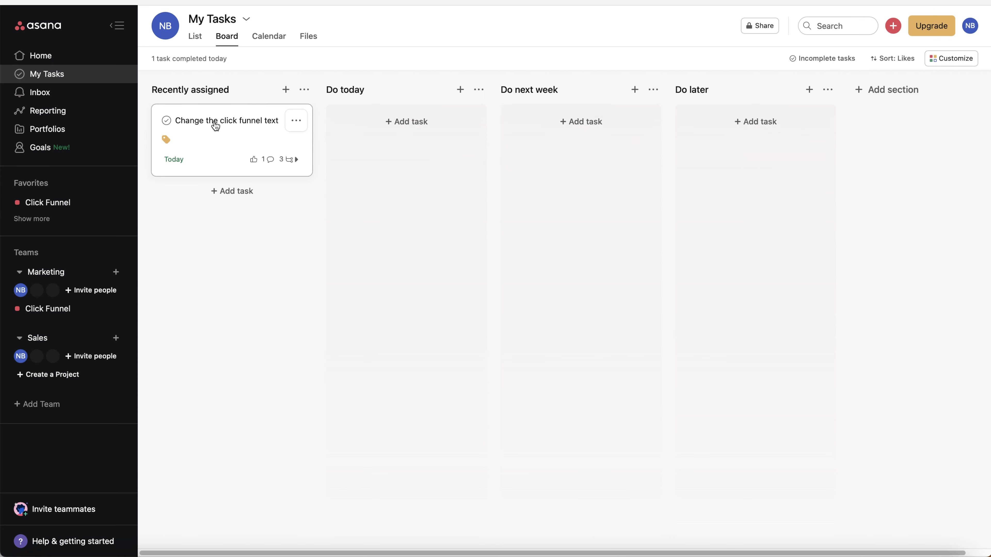
pyautogui.click(196, 38)
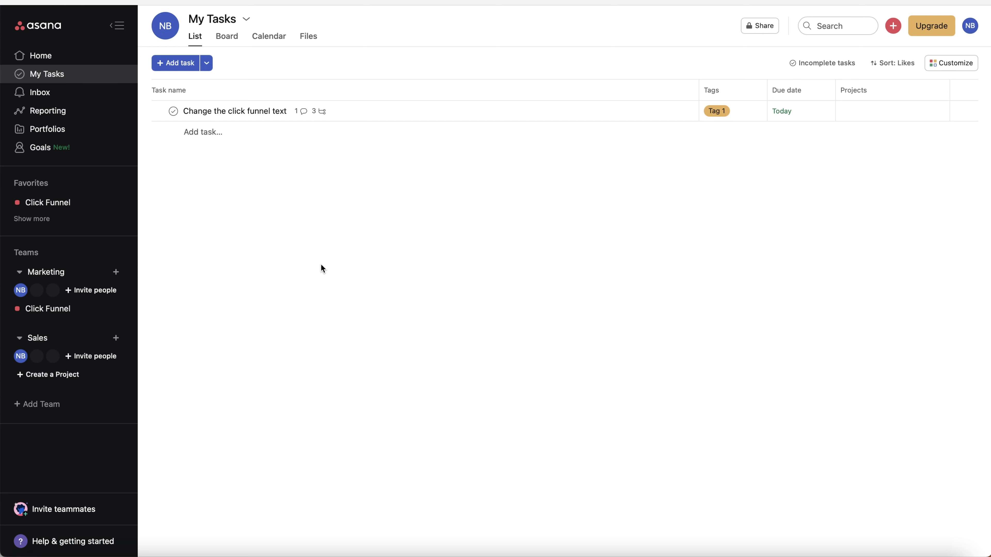
# - In the Inbox, examine the new message form with a person added as recipient, and close it without sending
pyautogui.click(53, 99)
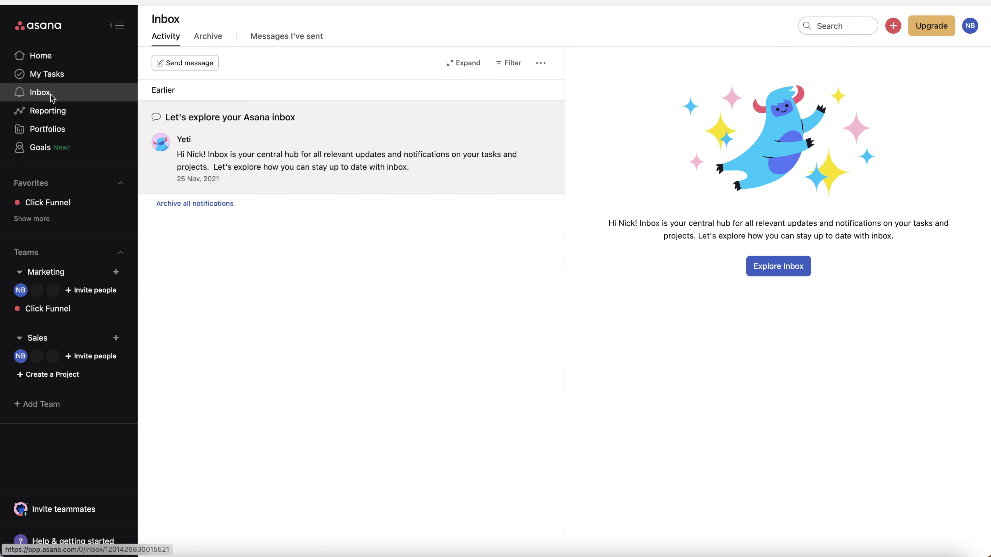
pyautogui.click(186, 64)
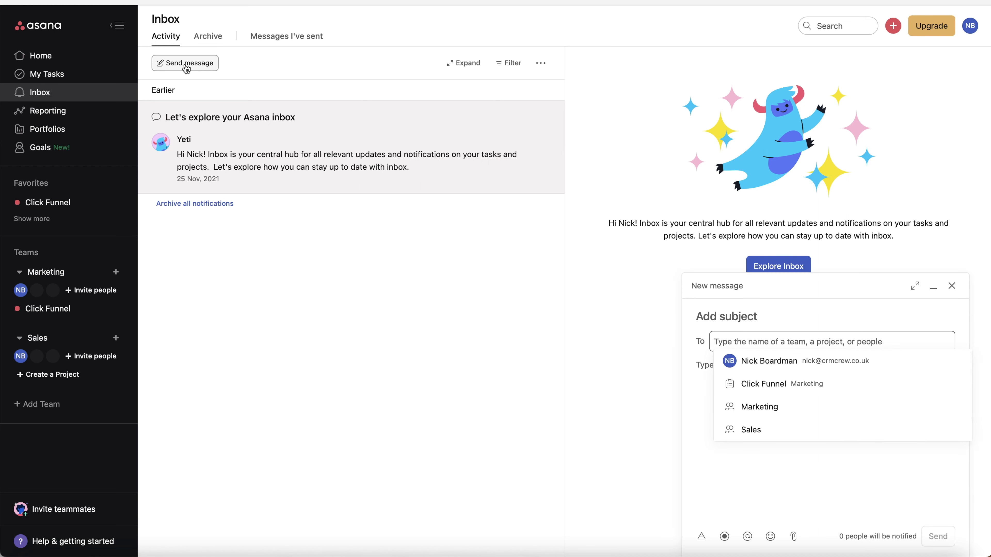
pyautogui.click(806, 367)
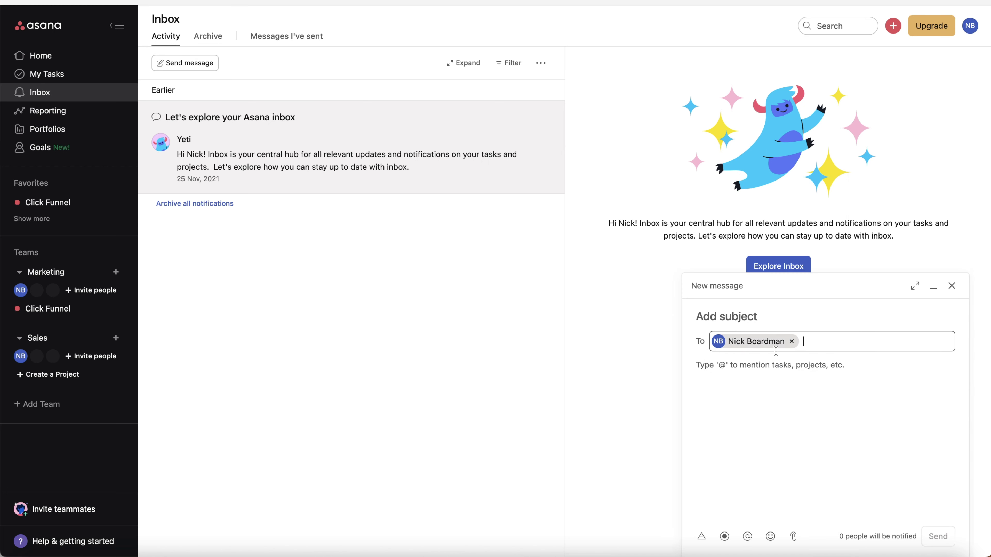
pyautogui.click(739, 366)
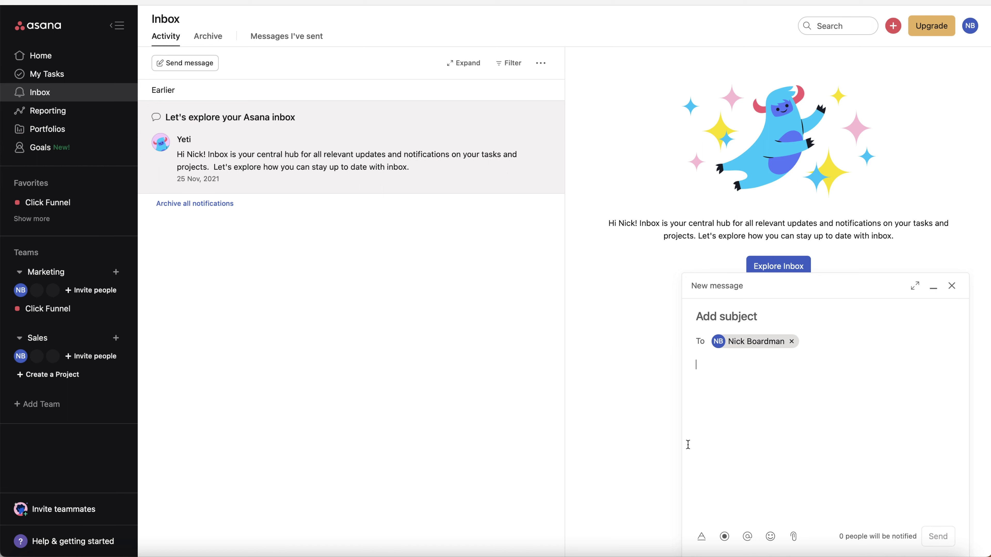
pyautogui.click(808, 345)
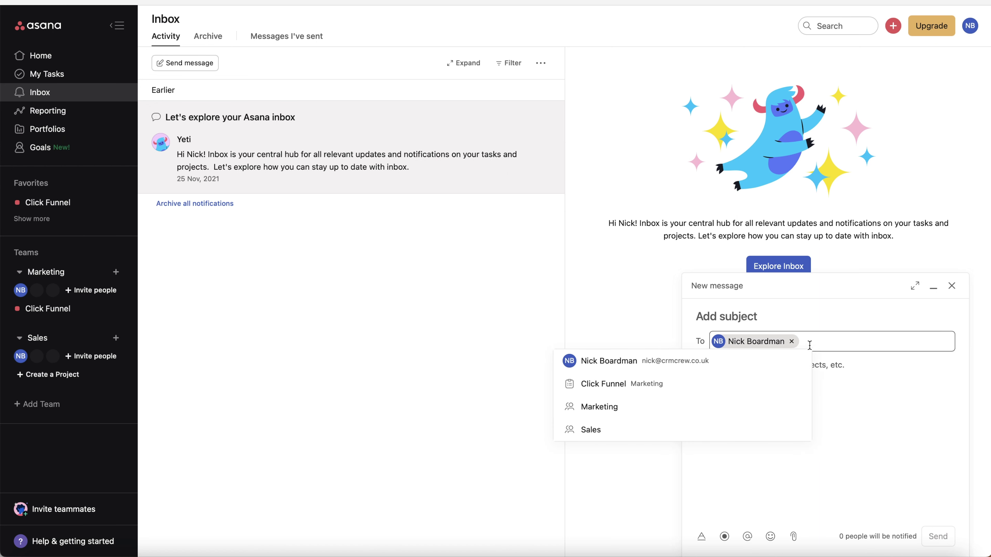
pyautogui.click(866, 412)
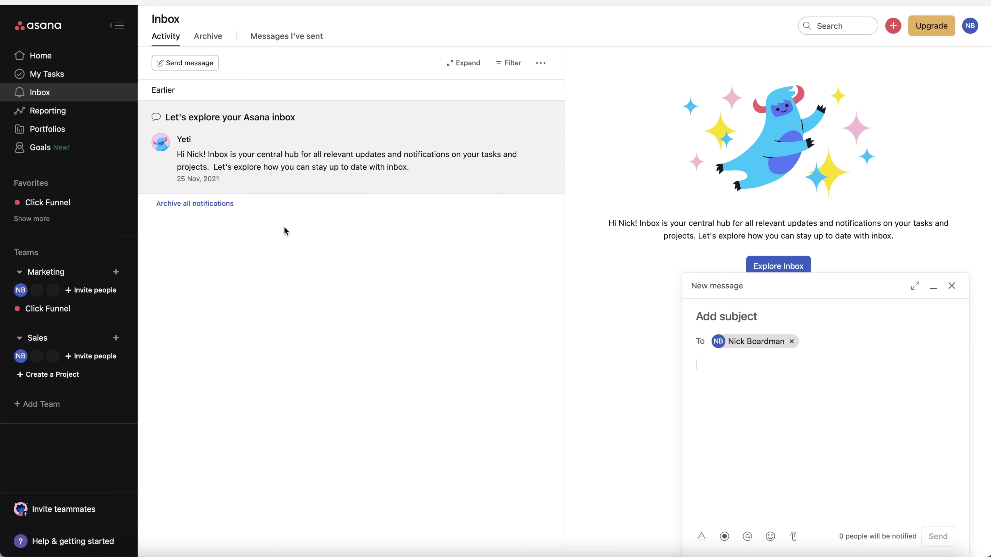
pyautogui.click(954, 287)
pyautogui.click(620, 164)
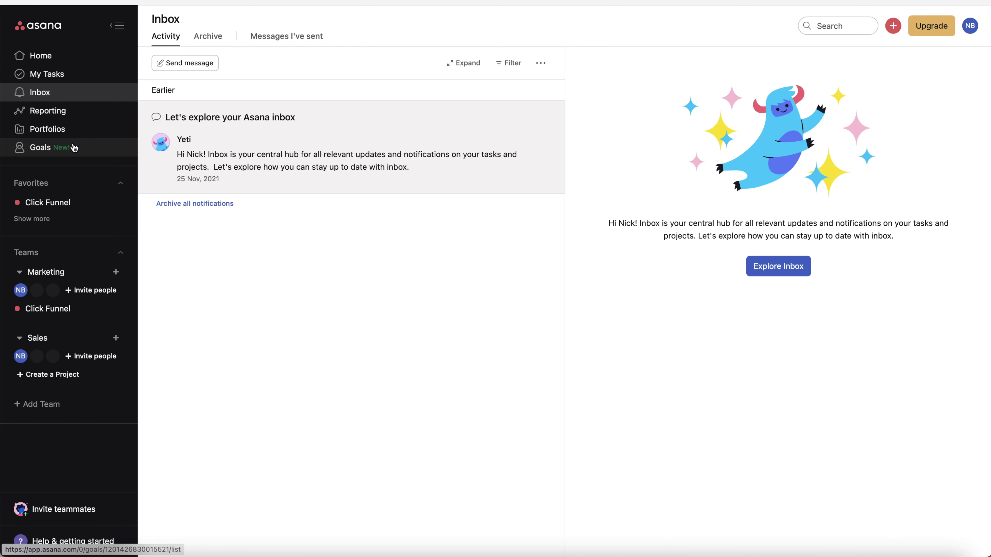
# - Look at the Home page's weekly summary and the My Tasks list, and return to the Home page
pyautogui.click(57, 56)
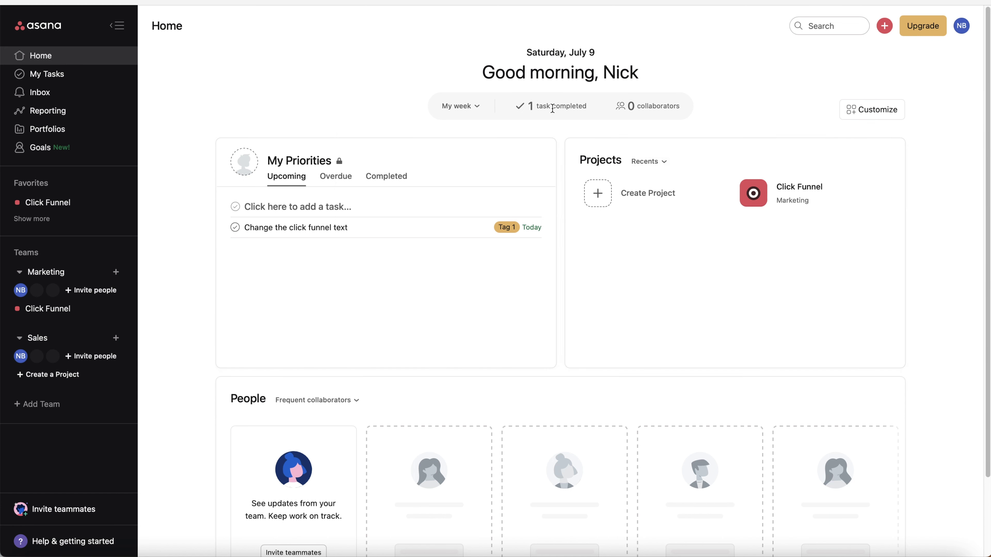
pyautogui.click(480, 106)
pyautogui.click(480, 106)
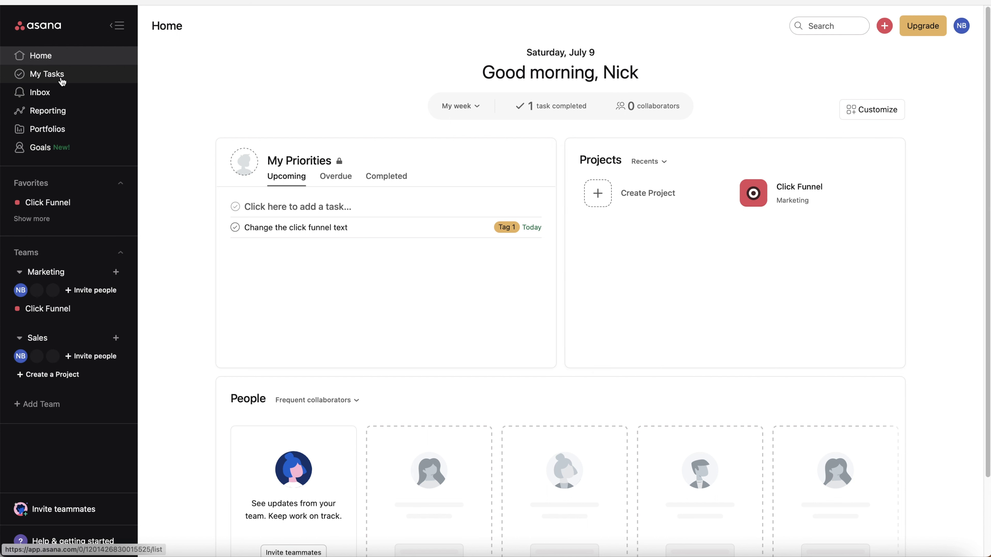
pyautogui.click(81, 82)
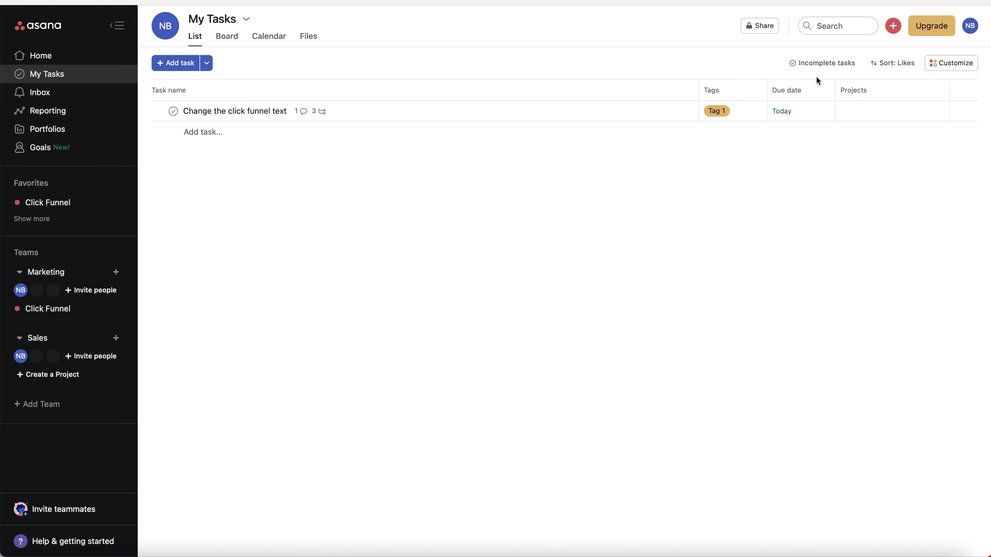
pyautogui.click(83, 61)
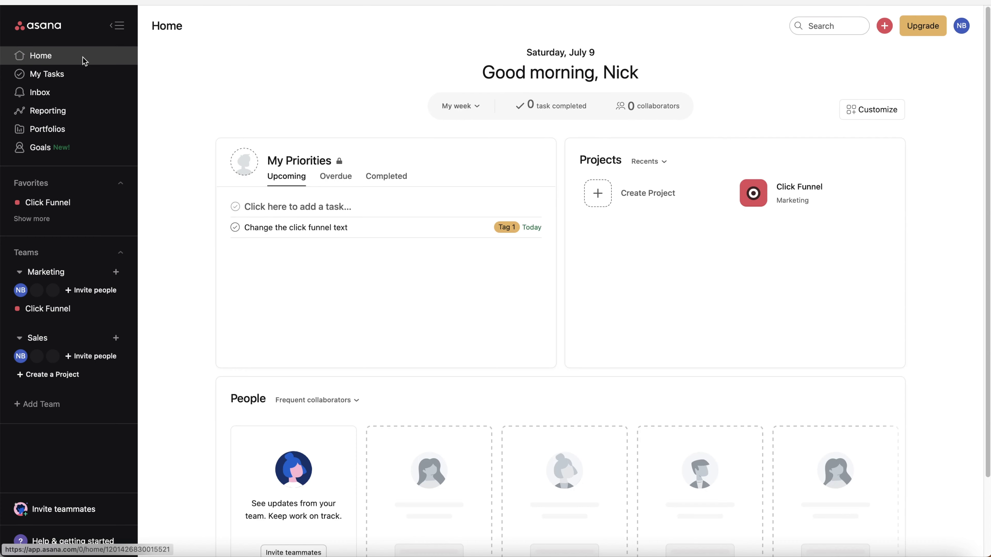